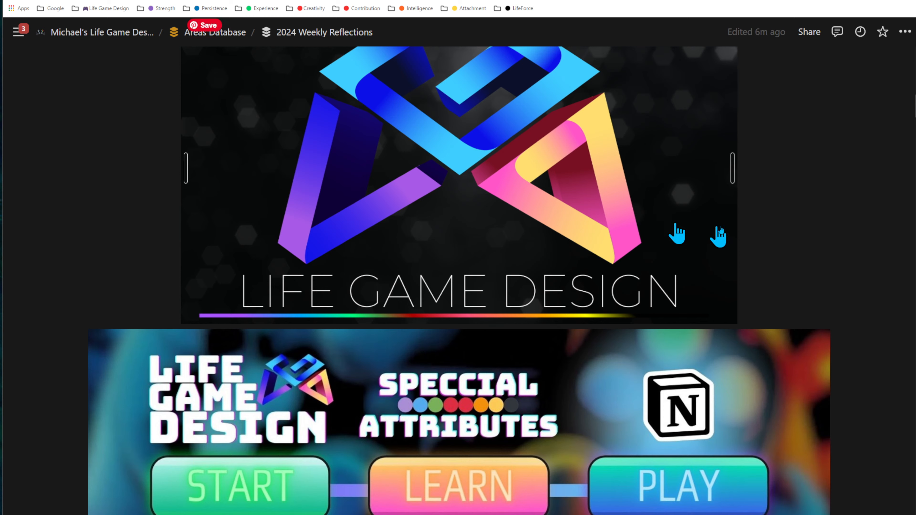
Step: Look through the 2024 Weekly Reflections page, from the banners and OctaCore Areas to the past week's project cards and the Week : REFLECTION heading
scroll(644, 231, "down", 10)
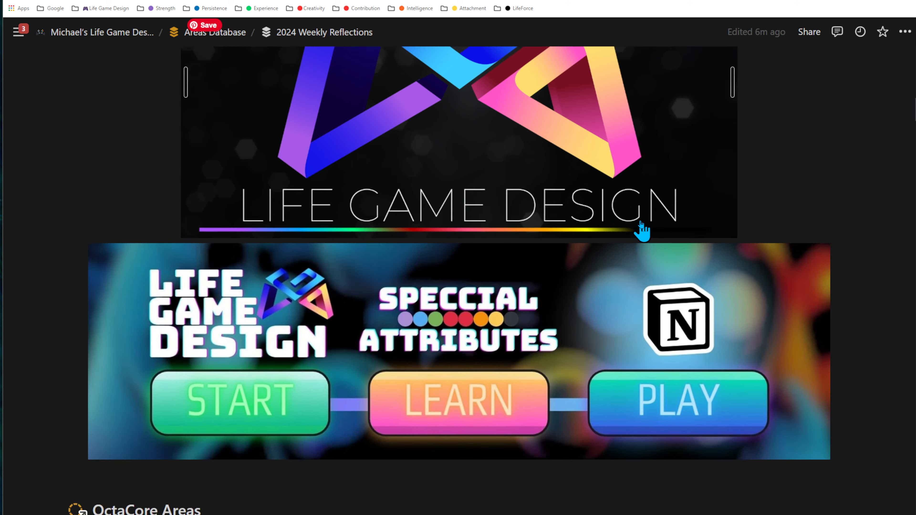
scroll(175, 191, "down", 6)
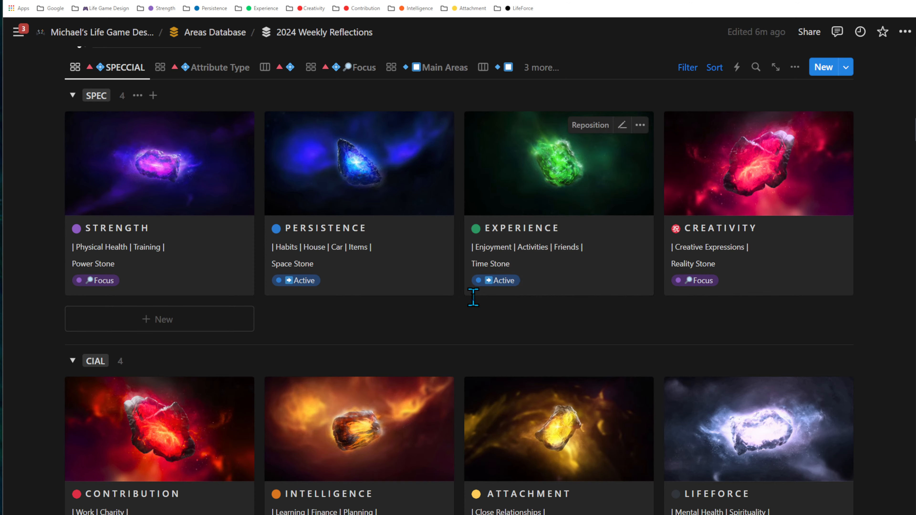
scroll(413, 268, "down", 4)
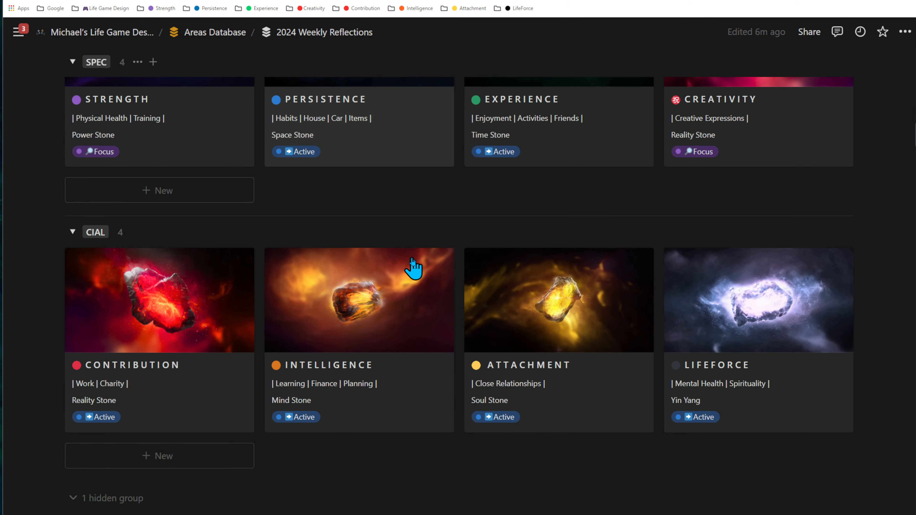
scroll(413, 268, "down", 13)
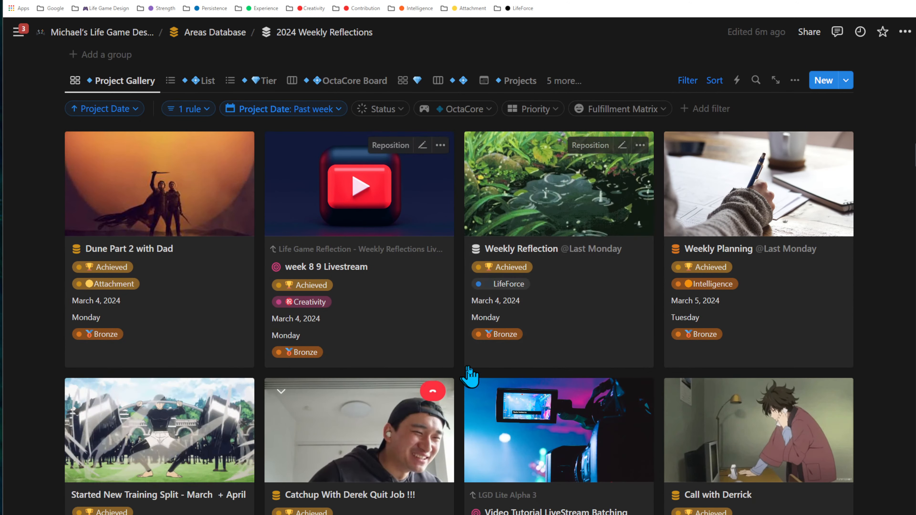
key("ctrl+minus")
key("ctrl+minus")
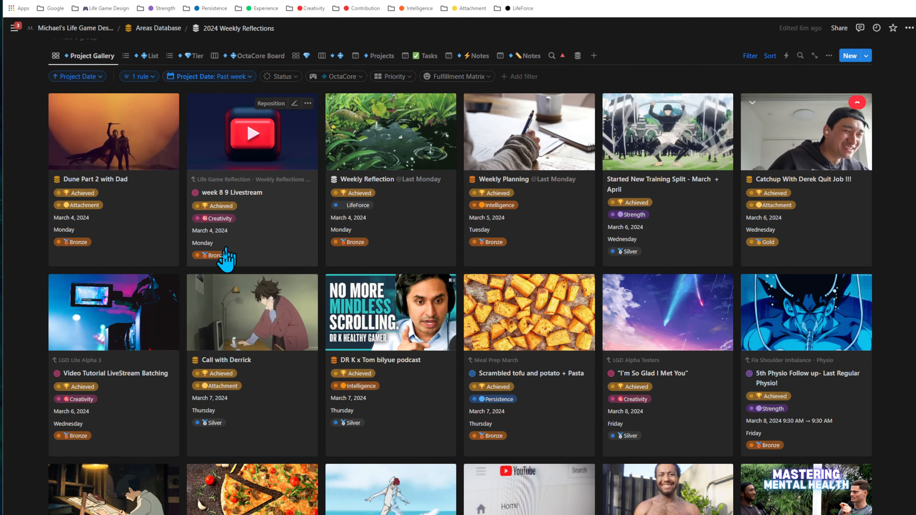
scroll(226, 259, "down", 1)
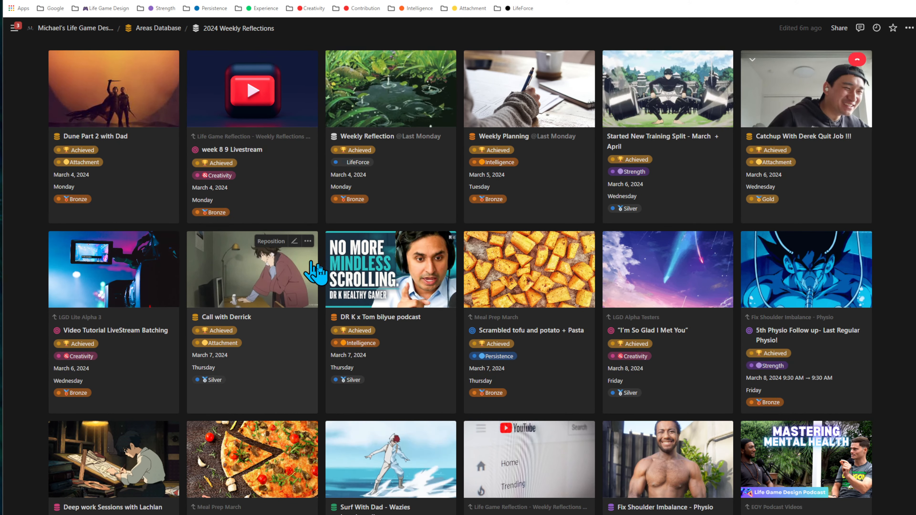
scroll(314, 272, "down", 5)
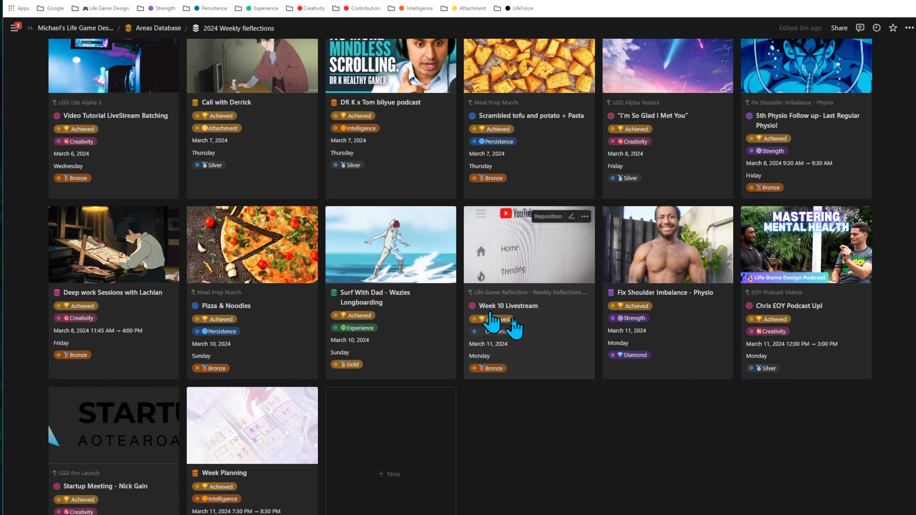
scroll(574, 379, "down", 5)
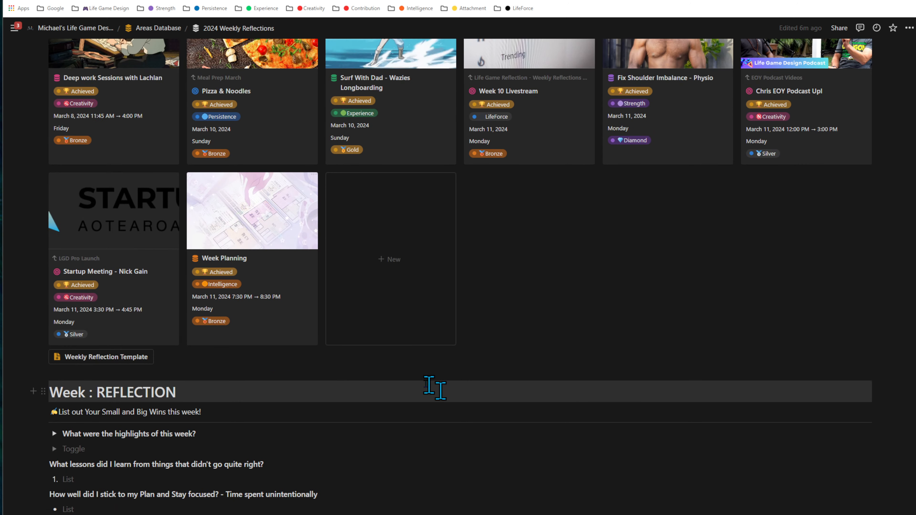
triple_click(352, 389)
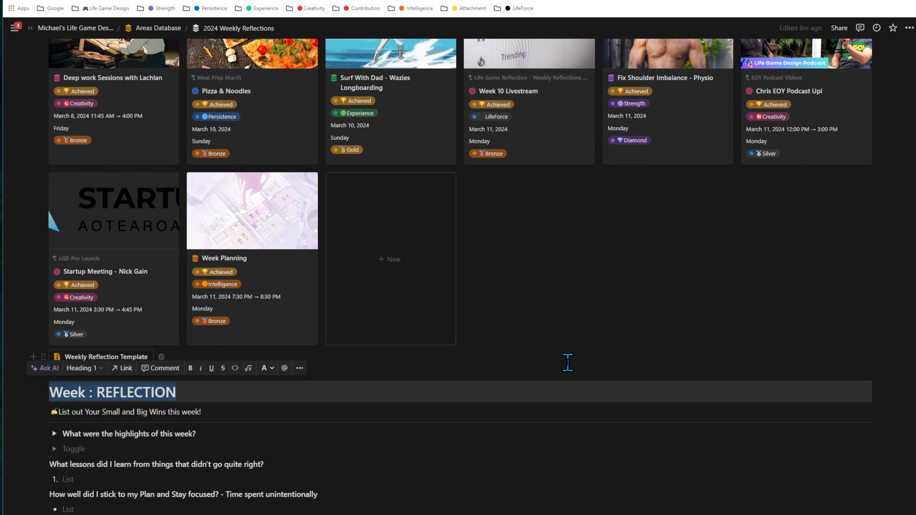
scroll(568, 363, "up", 1)
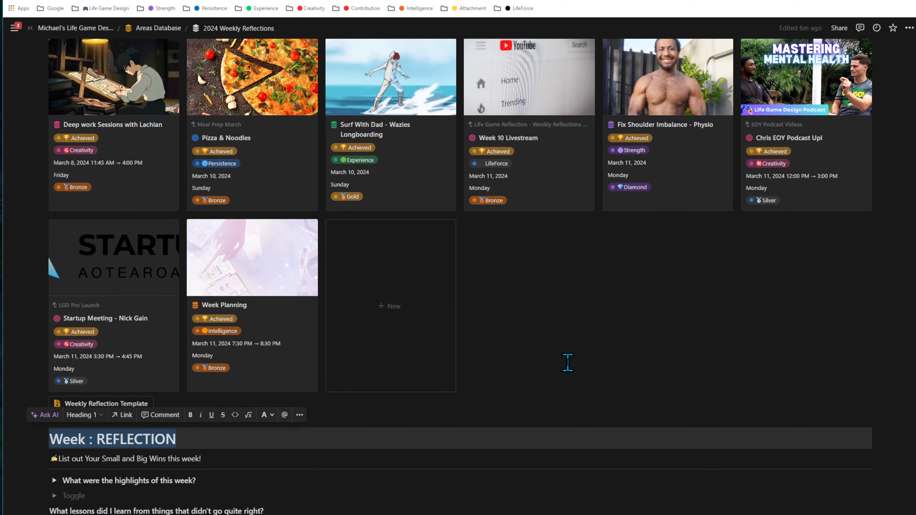
Step: Examine the SPEC and CIAL area cards in the OctaCore Areas gallery at 150% zoom
scroll(568, 363, "up", 15)
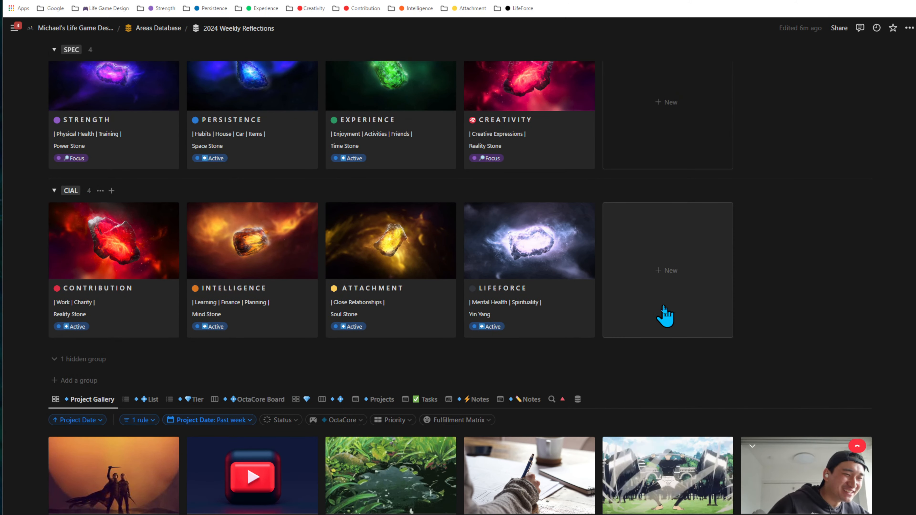
key("ctrl+plus")
key("ctrl+plus")
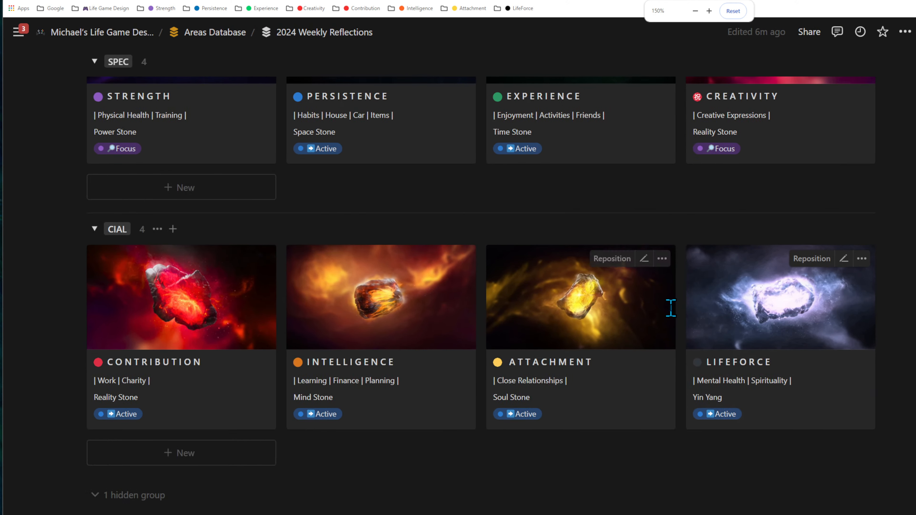
key("ctrl+minus")
key("ctrl+plus")
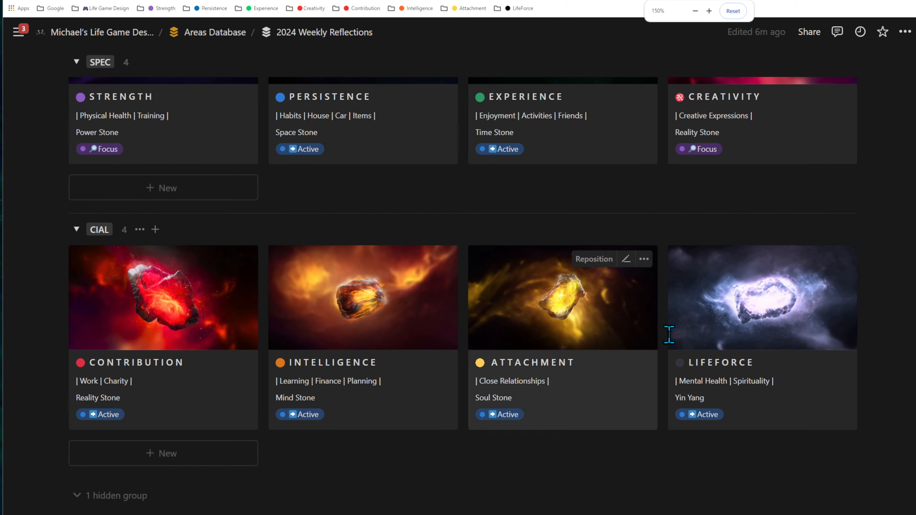
scroll(379, 448, "up", 3)
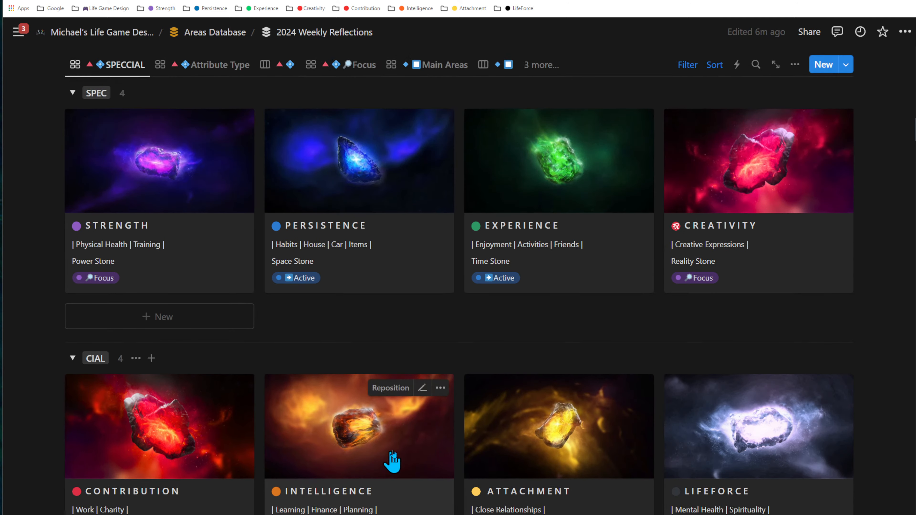
scroll(324, 463, "down", 3)
mouse_move(29, 348)
left_click_drag(32, 338, 133, 374)
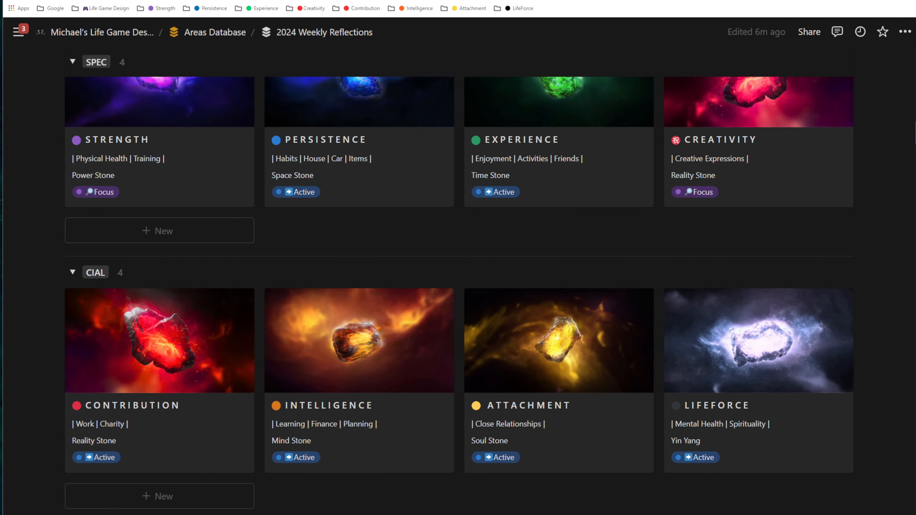
left_click_drag(401, 513, 169, 345)
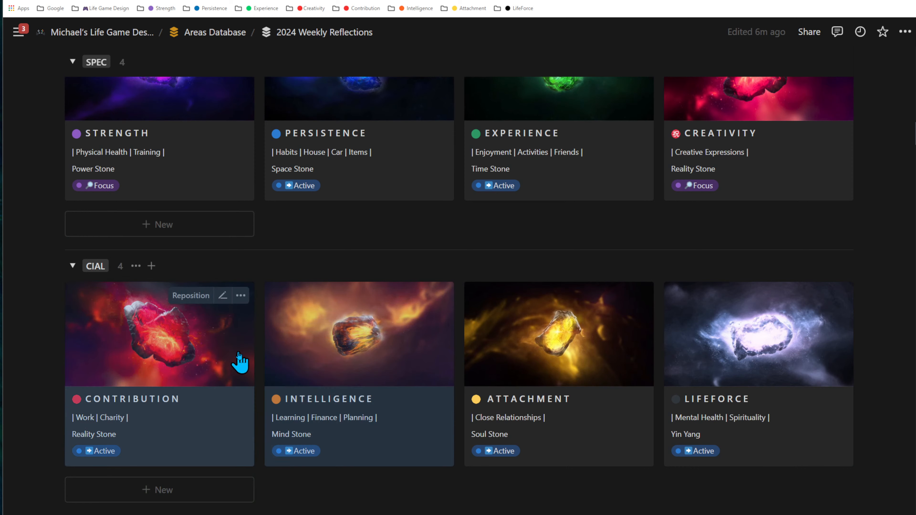
scroll(317, 415, "up", 1)
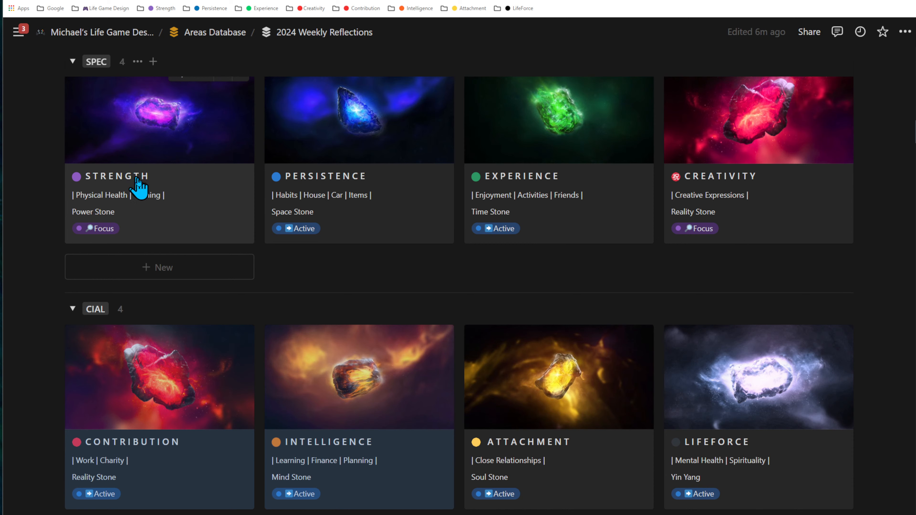
scroll(340, 289, "up", 2)
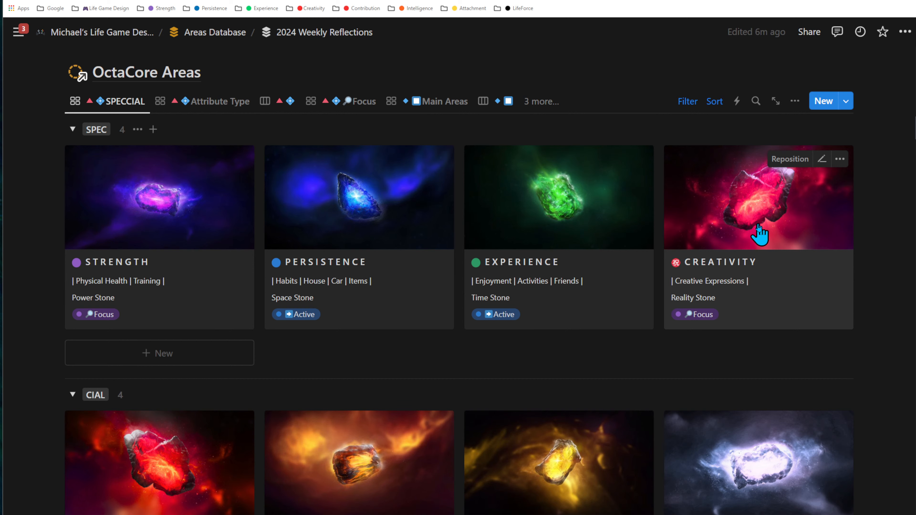
scroll(761, 231, "down", 2)
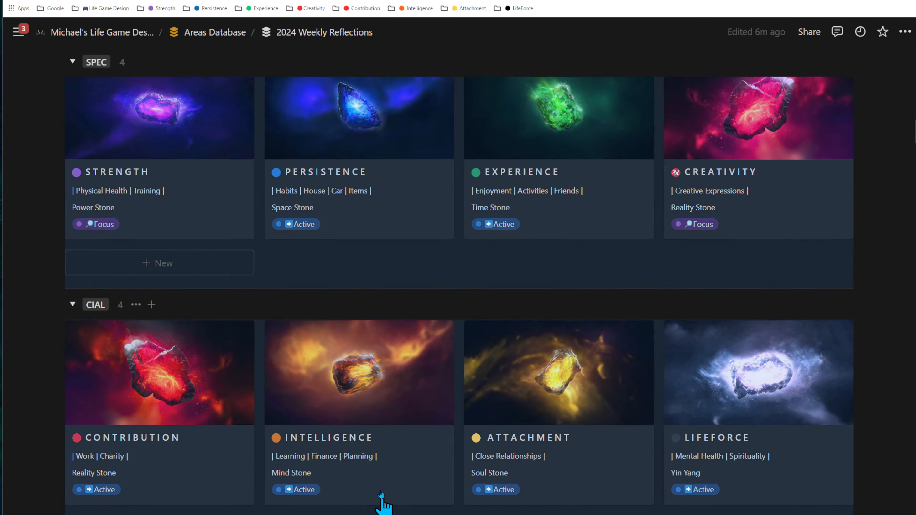
left_click_drag(389, 513, 224, 358)
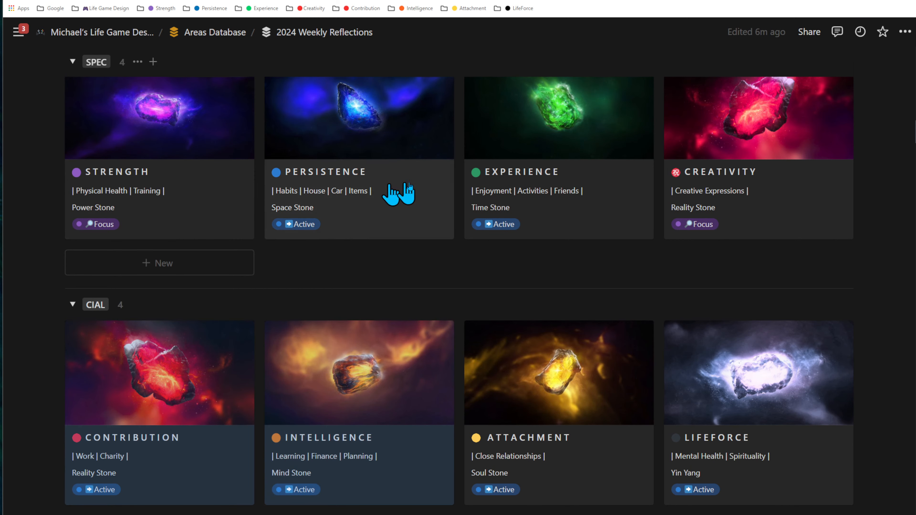
left_click(760, 514)
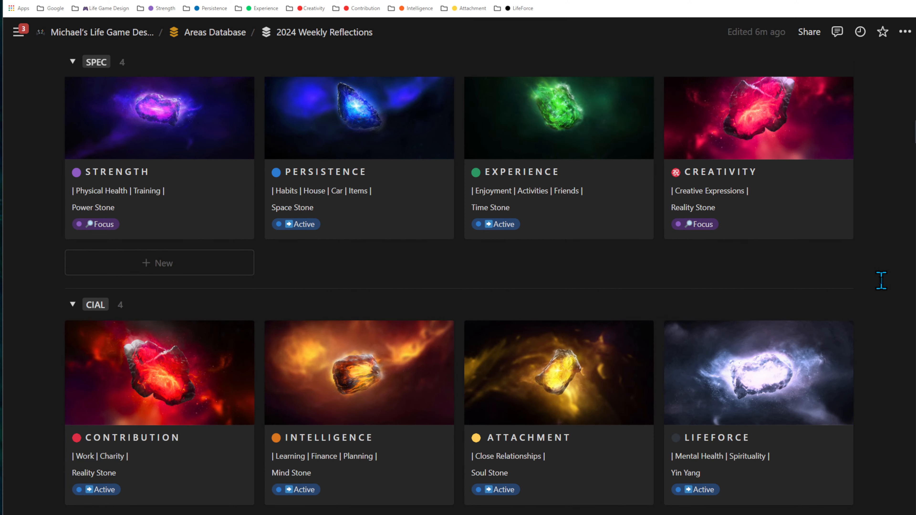
Step: Glance at the past week's Project Gallery, and return to the Strength through LifeForce cards in OctaCore Areas for a closer look
scroll(652, 247, "down", 12)
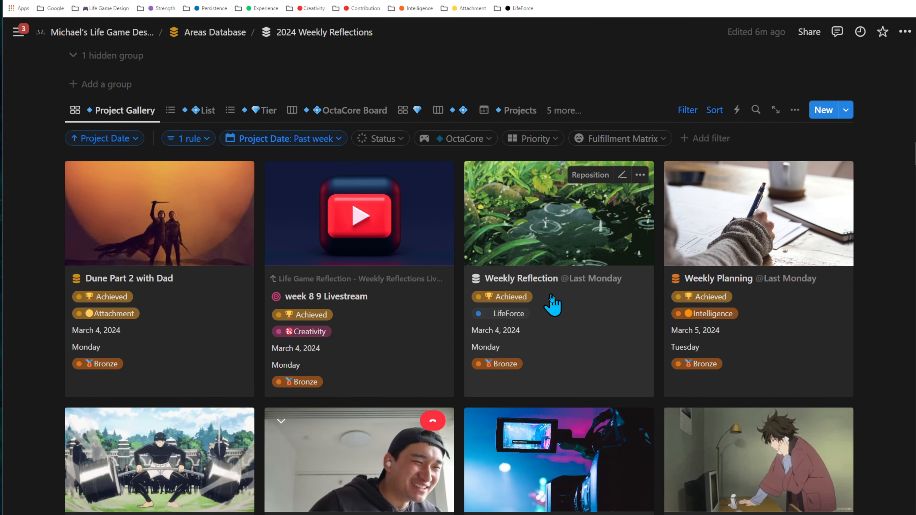
key("ctrl+minus")
key("ctrl+minus")
scroll(522, 361, "up", 10)
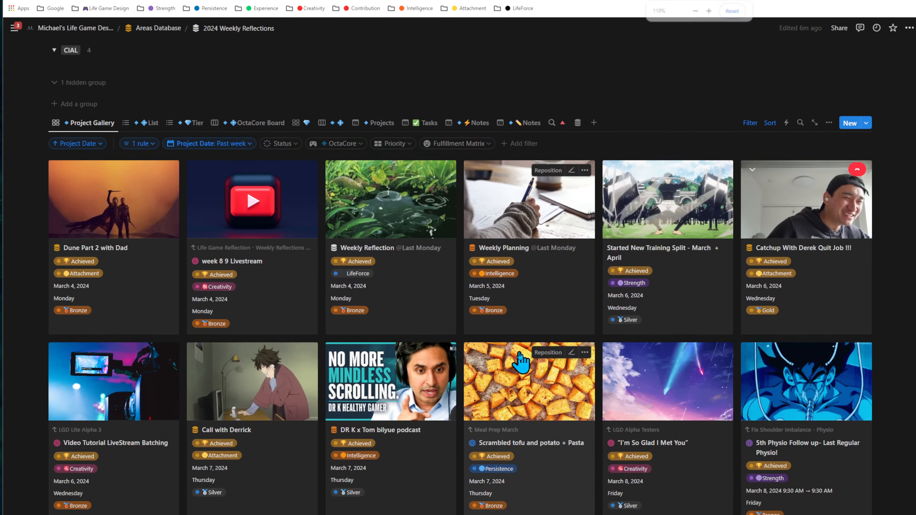
scroll(522, 361, "up", 3)
scroll(520, 352, "down", 1)
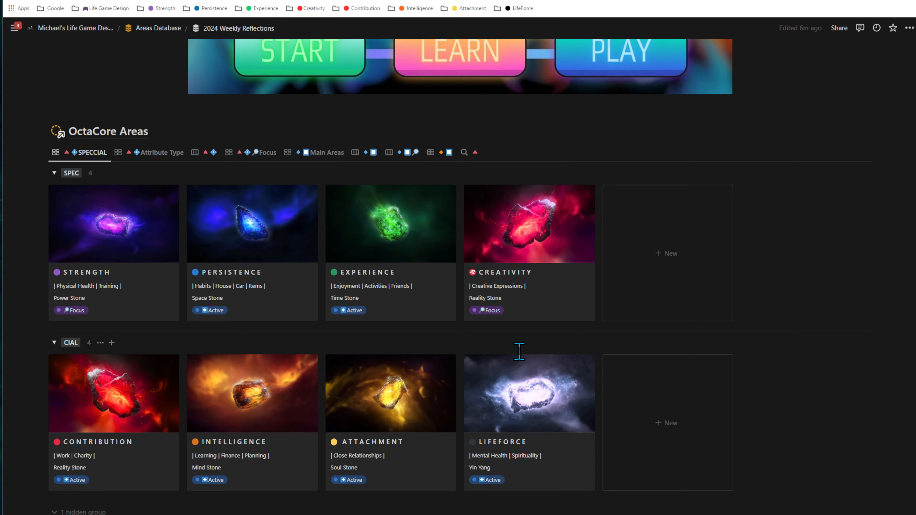
key("ctrl+plus")
key("ctrl+plus")
key("ctrl+minus")
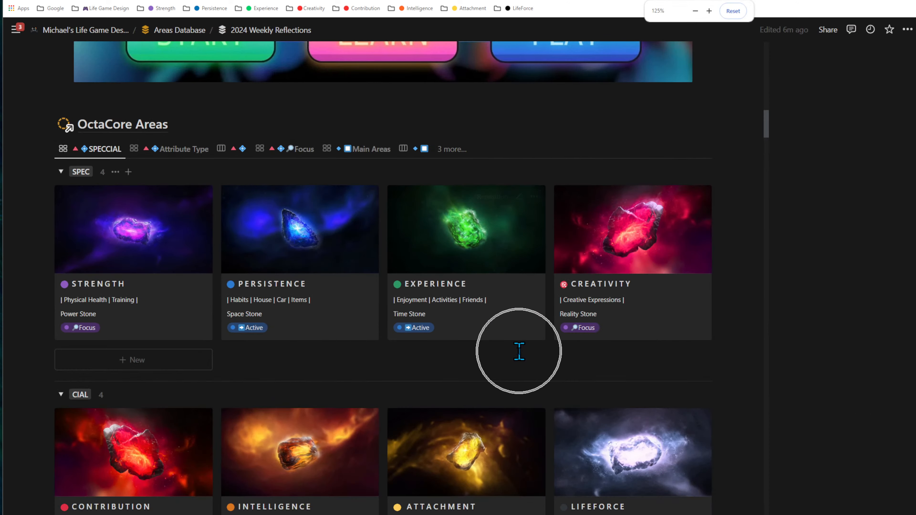
key("ctrl+plus")
scroll(466, 372, "down", 3)
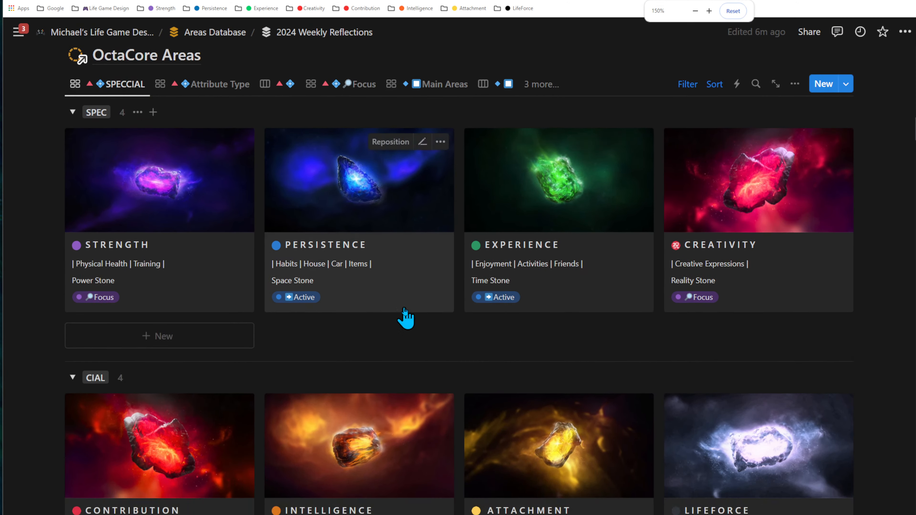
scroll(517, 344, "up", 3)
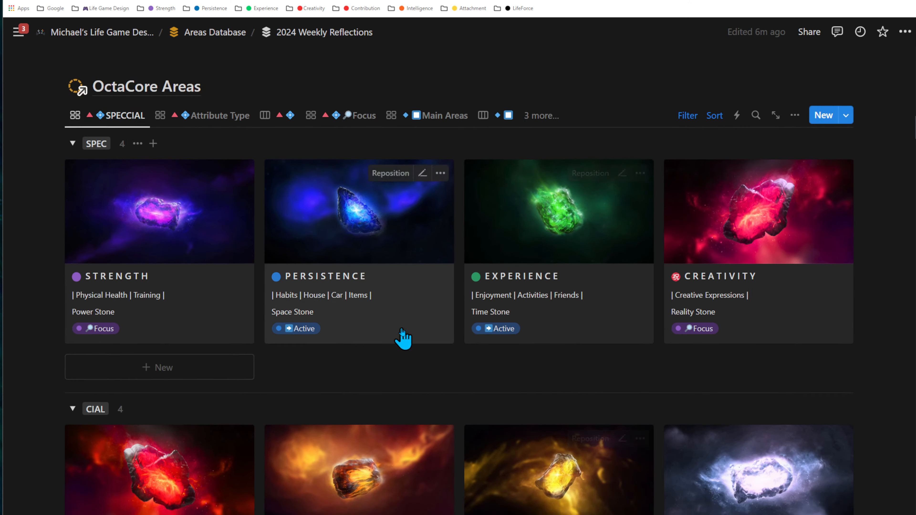
scroll(403, 337, "down", 2)
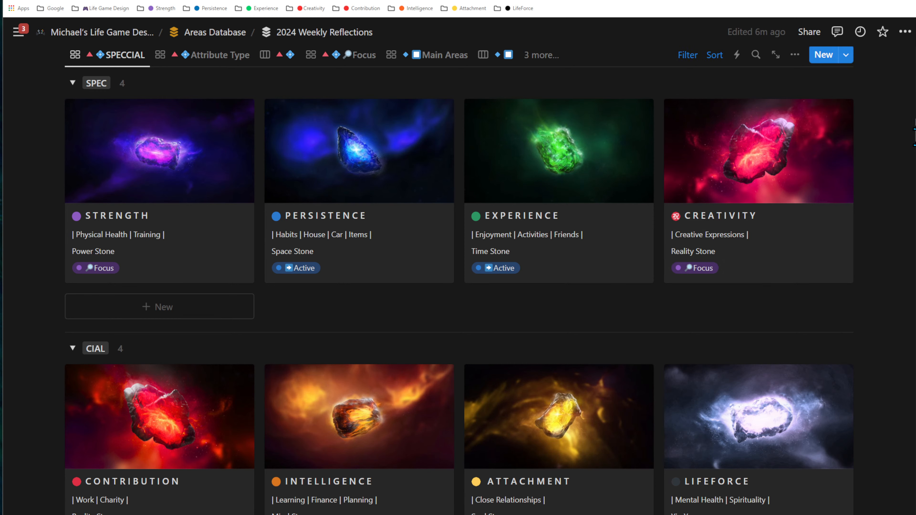
scroll(458, 289, "down", 4)
scroll(458, 289, "up", 5)
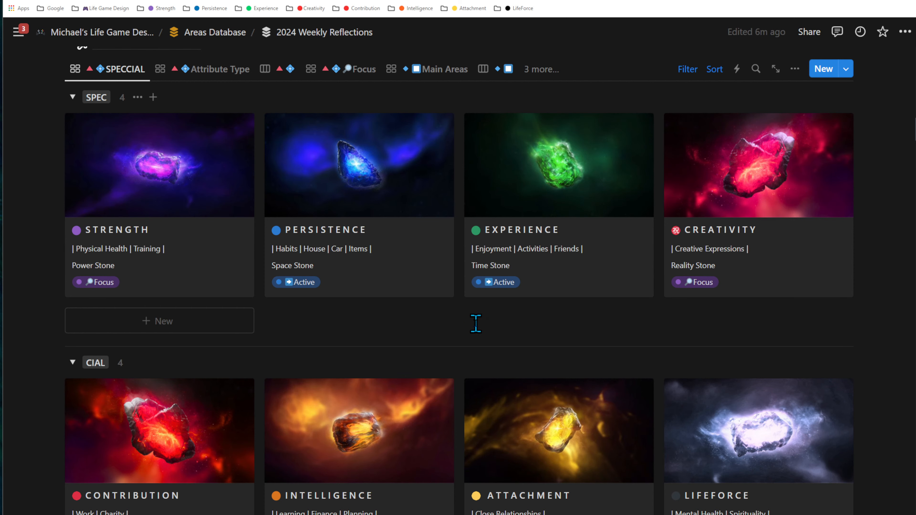
left_click_drag(894, 178, 862, 311)
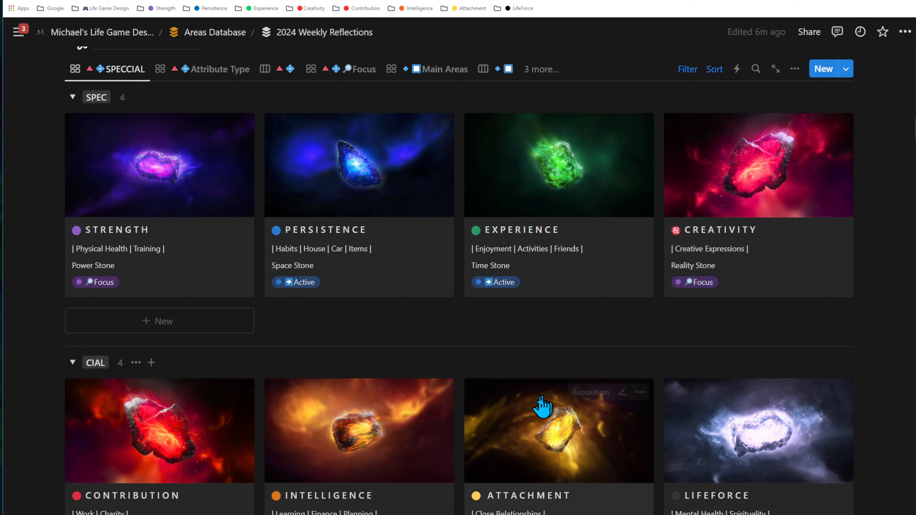
Step: Compare the SPECCIAL Attributes banner with the area cards in the SPEC and CIAL groups
scroll(563, 341, "up", 12)
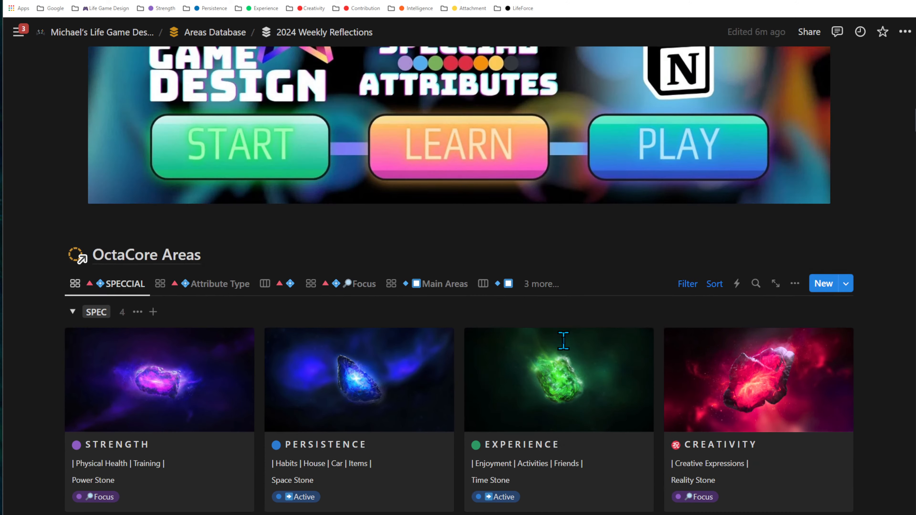
scroll(564, 339, "down", 1)
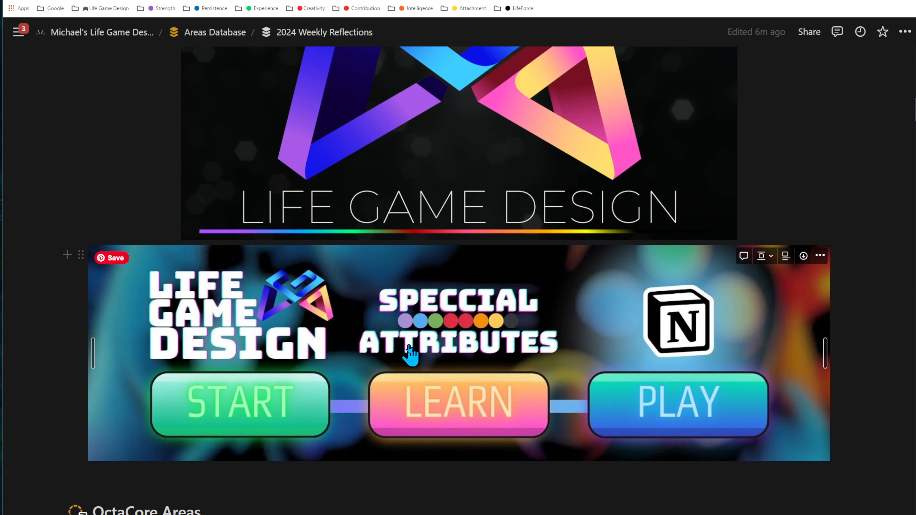
scroll(410, 352, "down", 10)
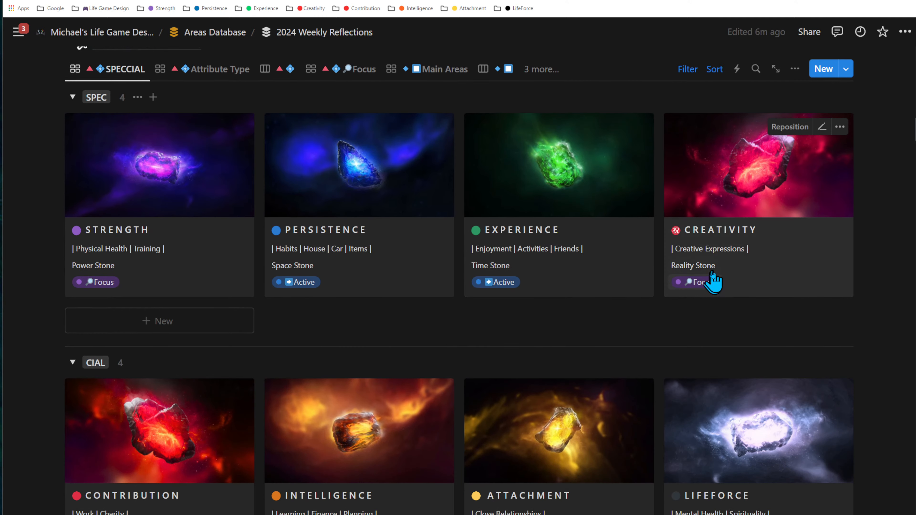
scroll(713, 281, "down", 2)
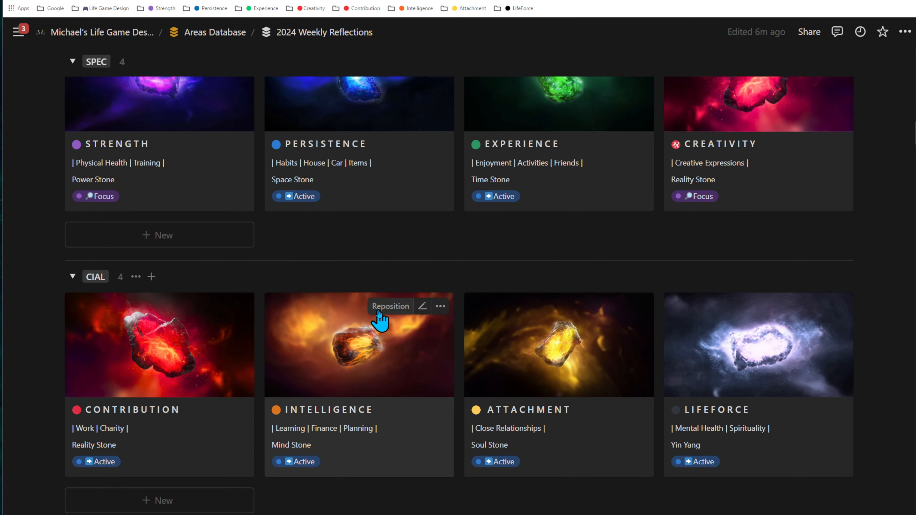
scroll(610, 324, "up", 10)
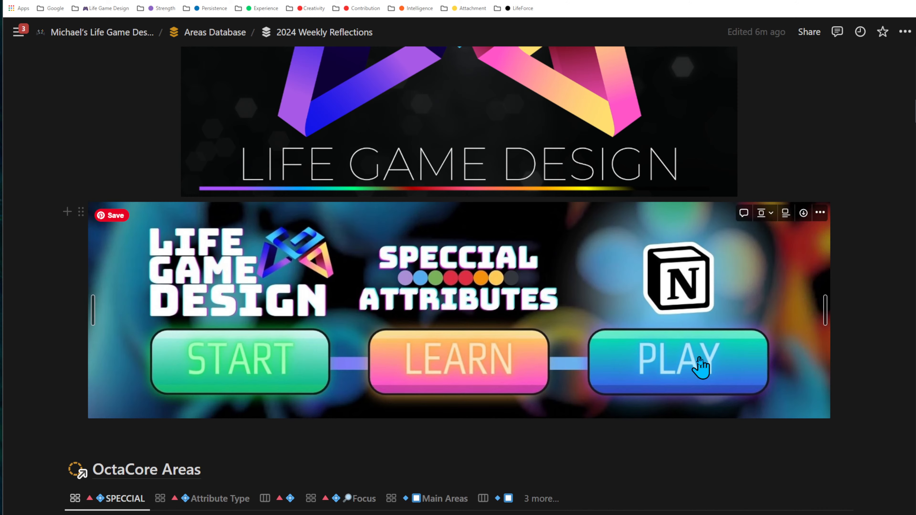
Step: Bring the past week's Project Gallery into view and set the page zoom to 110%
scroll(588, 348, "down", 20)
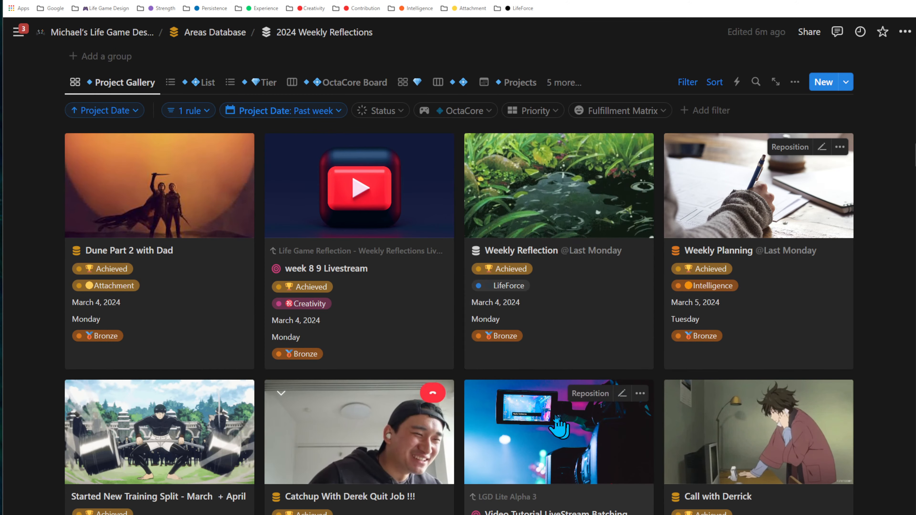
key("ctrl+minus")
key("ctrl+minus")
key("ctrl+minus")
key("ctrl+minus")
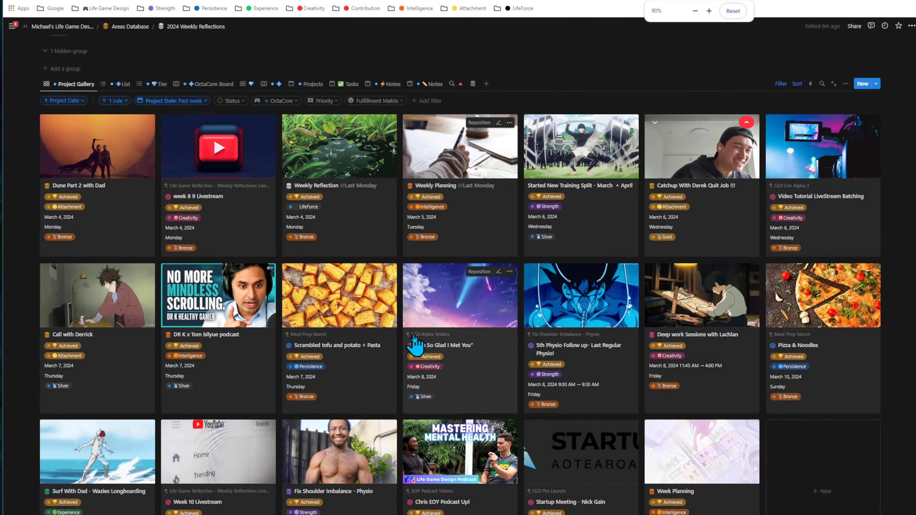
key("ctrl+plus")
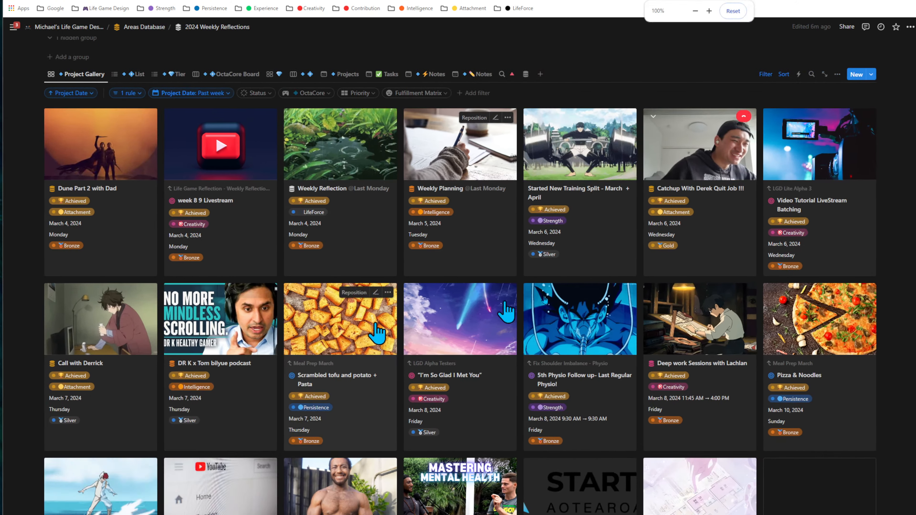
key("ctrl+plus")
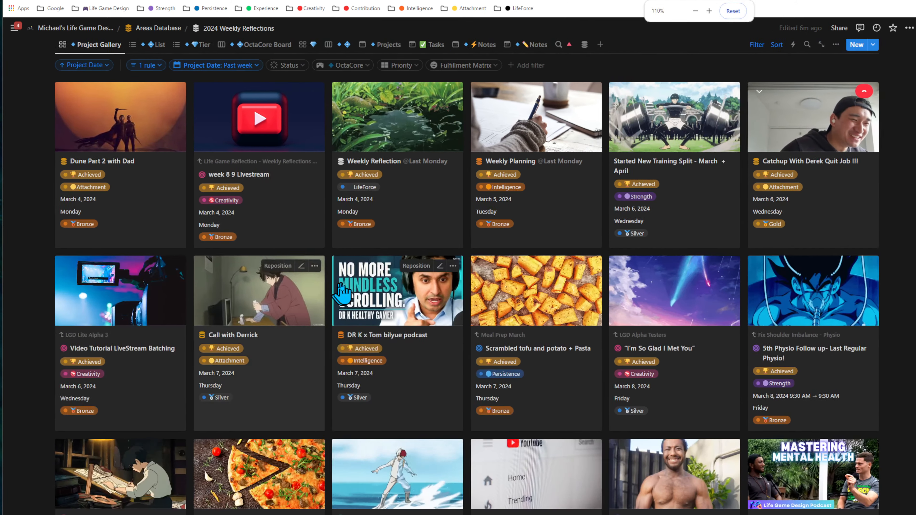
Step: Look through the past week's project cards, from Dune Part 2 with Dad to Week Planning
scroll(205, 260, "up", 3)
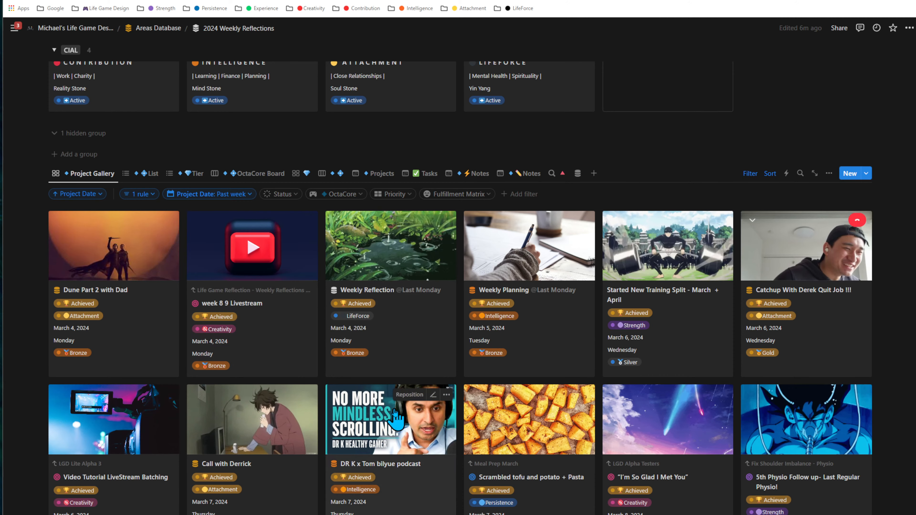
scroll(485, 374, "down", 5)
scroll(61, 352, "down", 3)
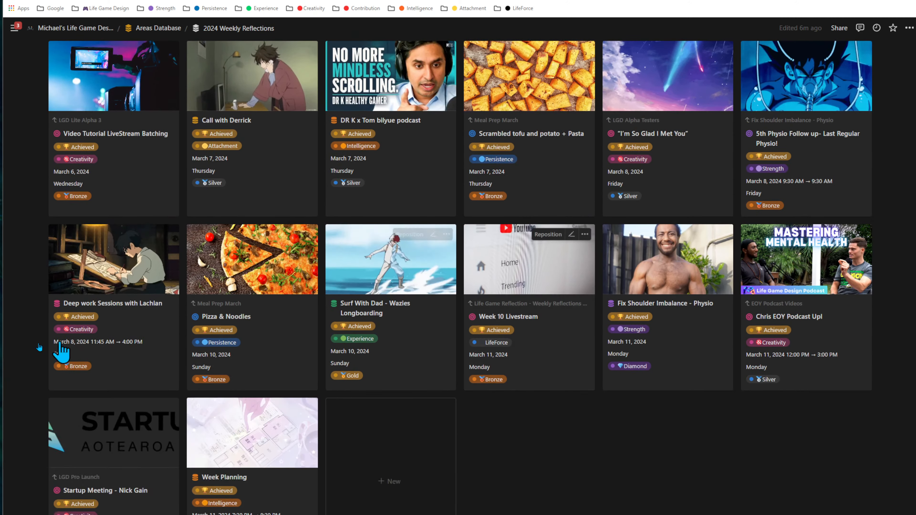
scroll(109, 288, "up", 6)
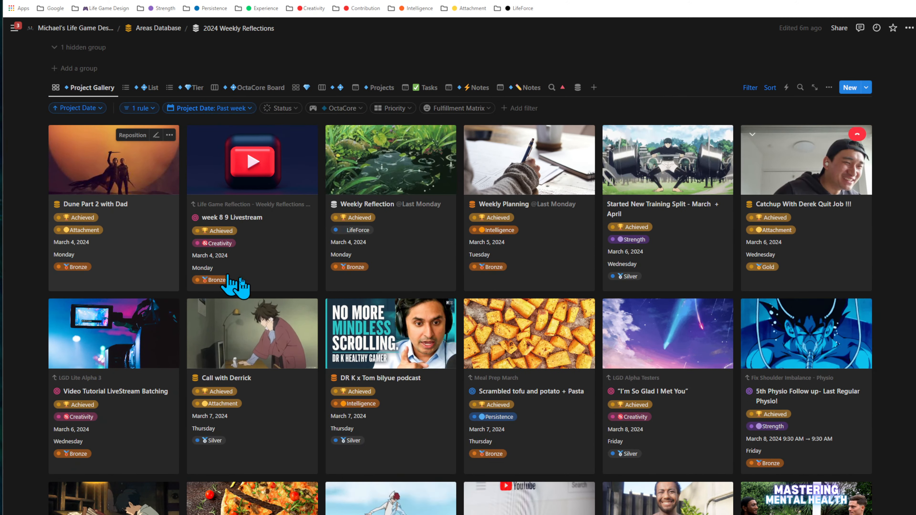
scroll(436, 404, "down", 5)
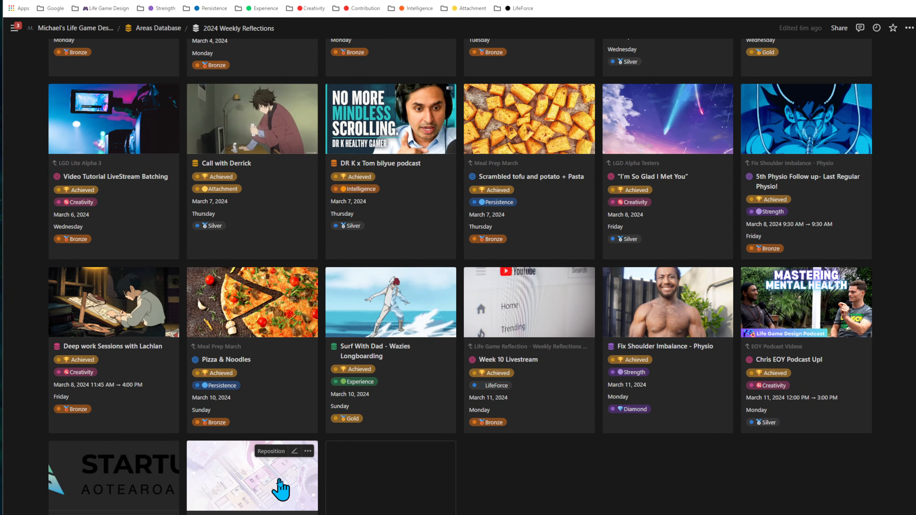
Step: Preview the Week : REFLECTION and RE-ALIGNMENT questions below the gallery, and return to the first project cards
scroll(274, 491, "down", 6)
scroll(141, 317, "down", 3)
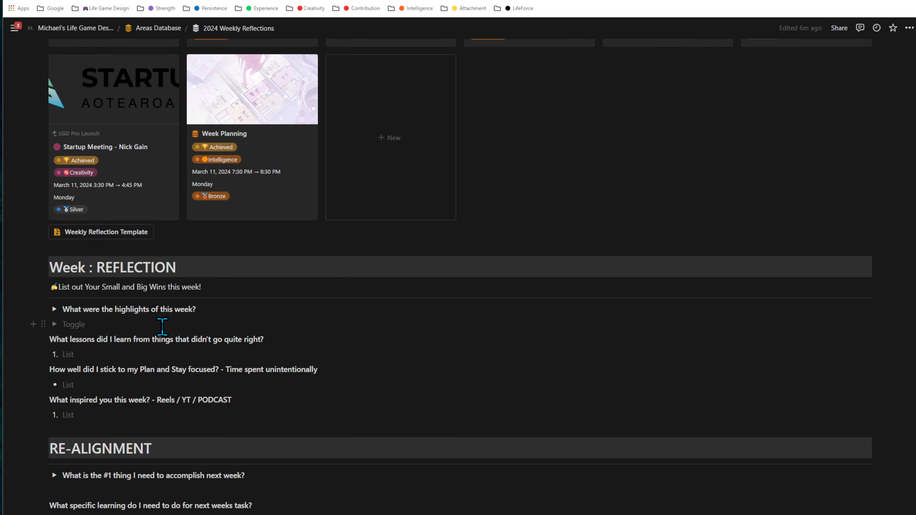
scroll(180, 332, "down", 3)
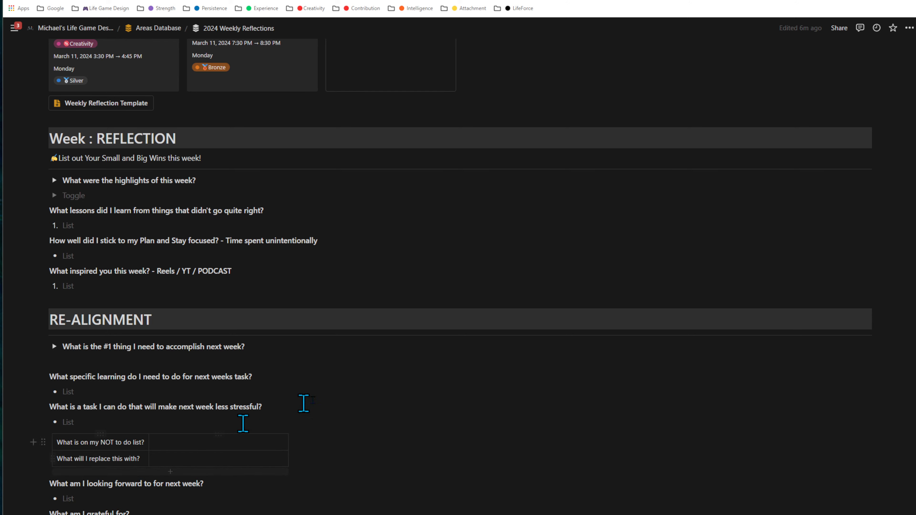
scroll(251, 350, "up", 15)
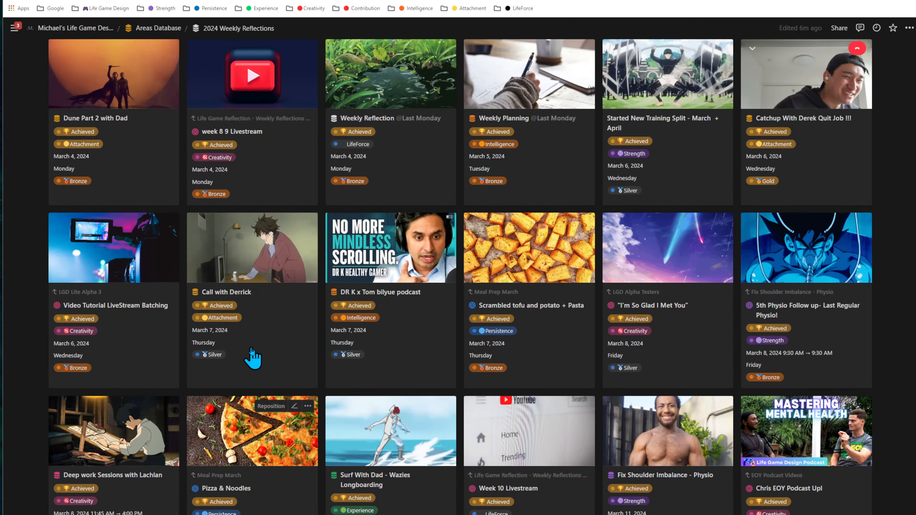
scroll(257, 305, "up", 5)
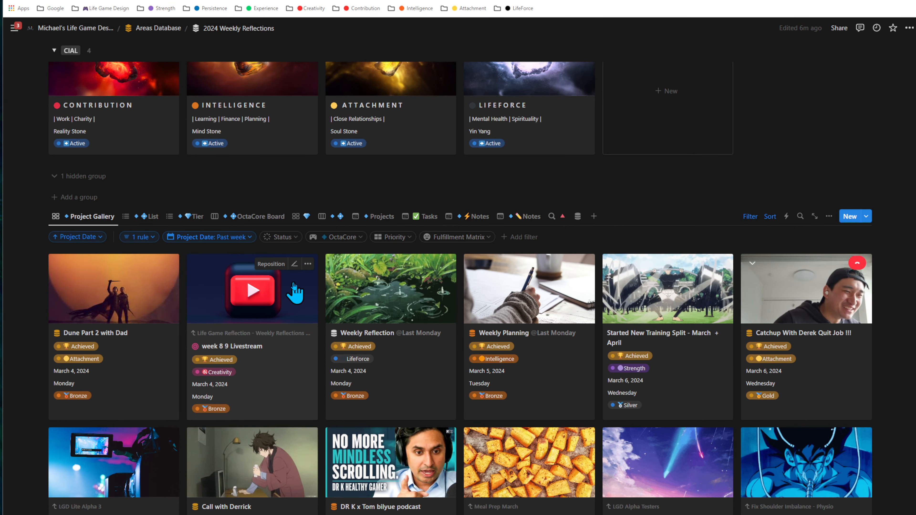
scroll(389, 287, "down", 2)
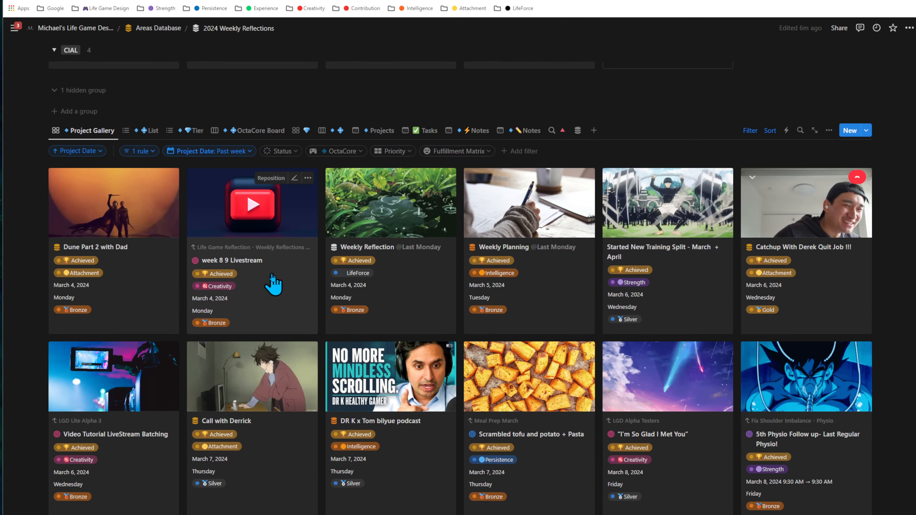
Step: Read the RE-ALIGNMENT questions about next week's learning, tasks and NOT to do list, and go back to the project cards
scroll(273, 283, "down", 20)
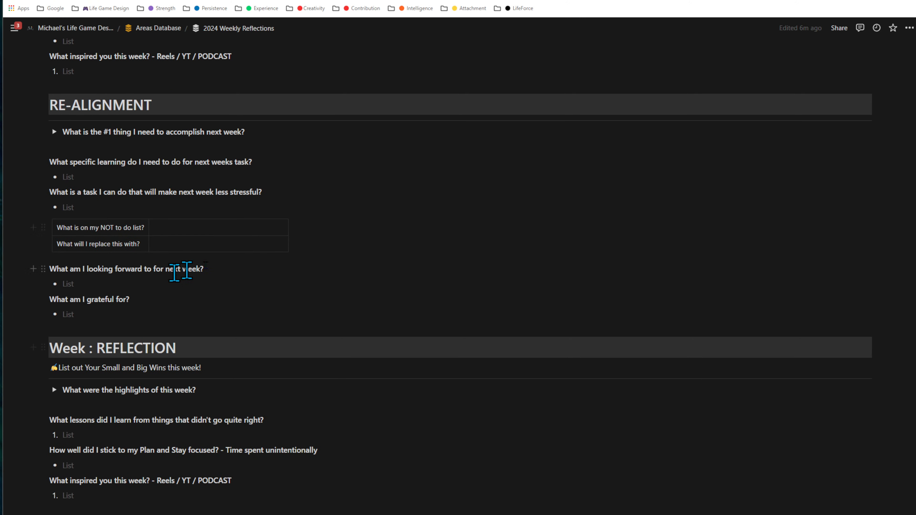
left_click_drag(312, 489, 52, 170)
scroll(216, 357, "up", 3)
scroll(56, 253, "down", 2)
left_click(269, 227)
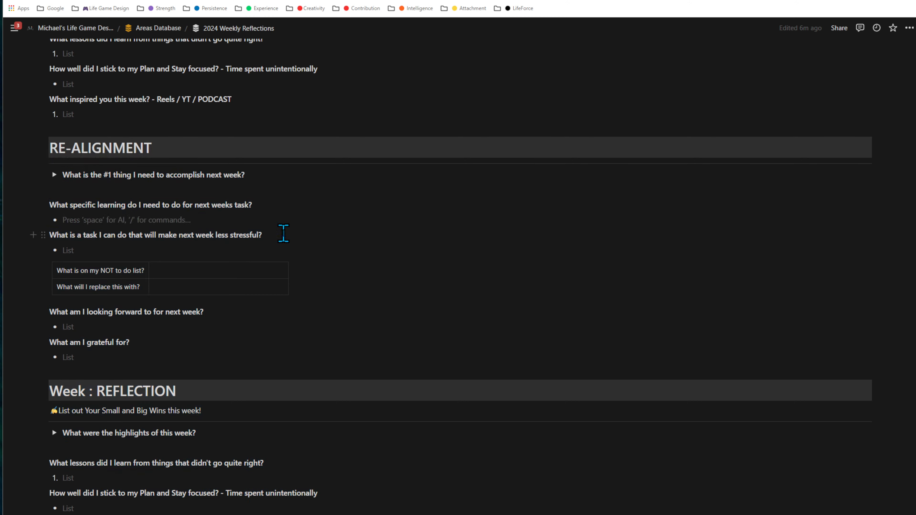
scroll(286, 277, "up", 6)
scroll(286, 276, "up", 9)
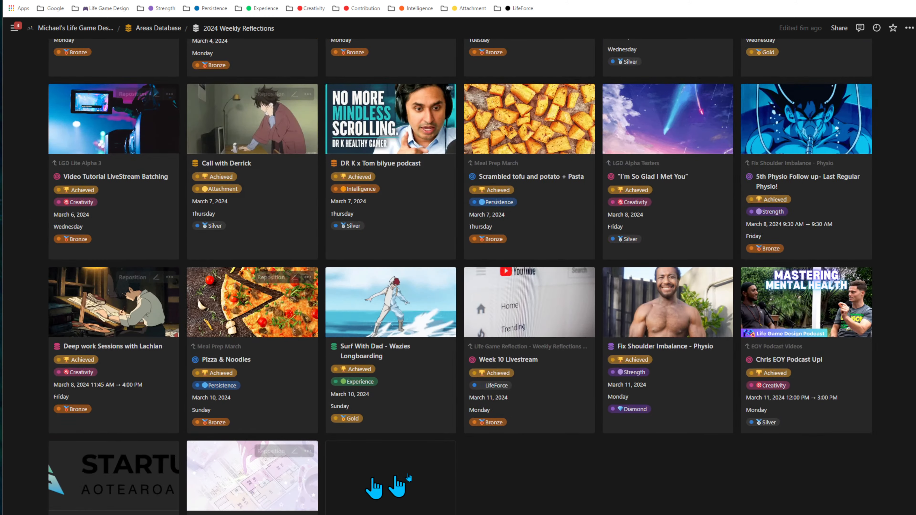
Step: Compare the past week's project cards with the SPEC and CIAL area cards in OctaCore Areas
scroll(378, 325, "up", 4)
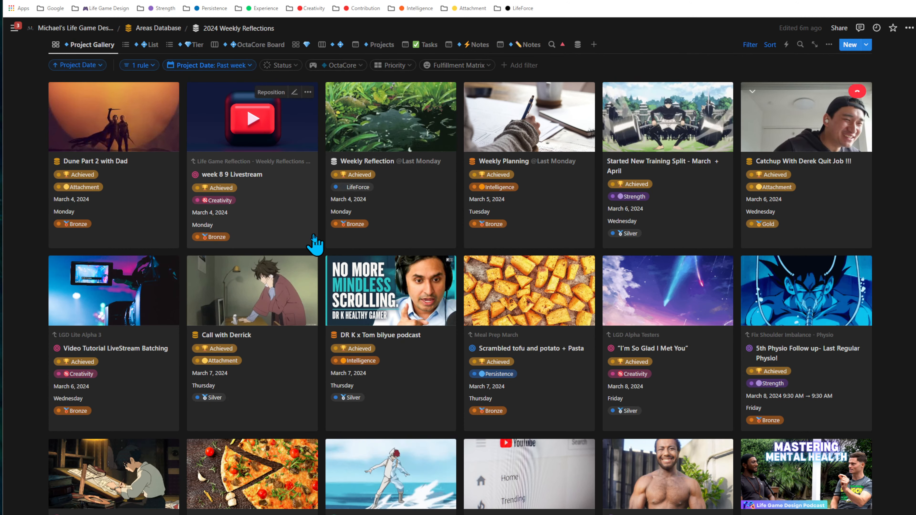
scroll(262, 252, "up", 10)
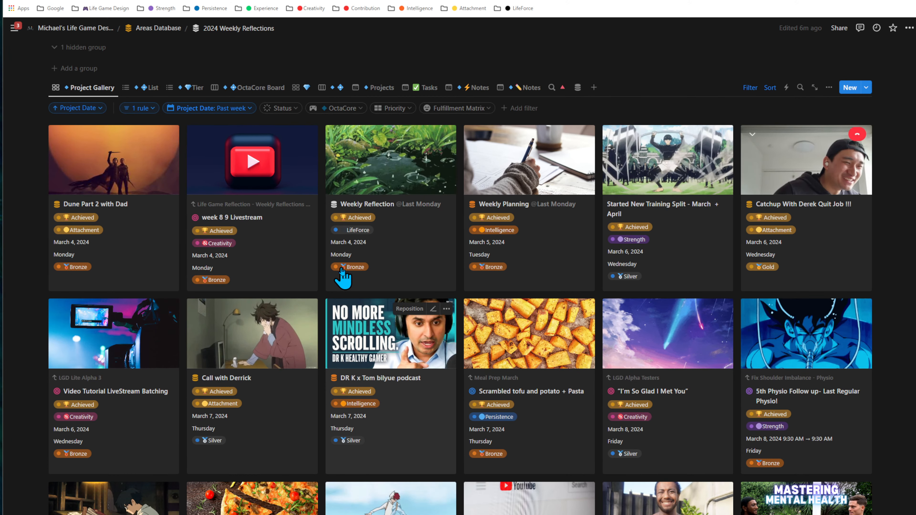
scroll(327, 298, "up", 5)
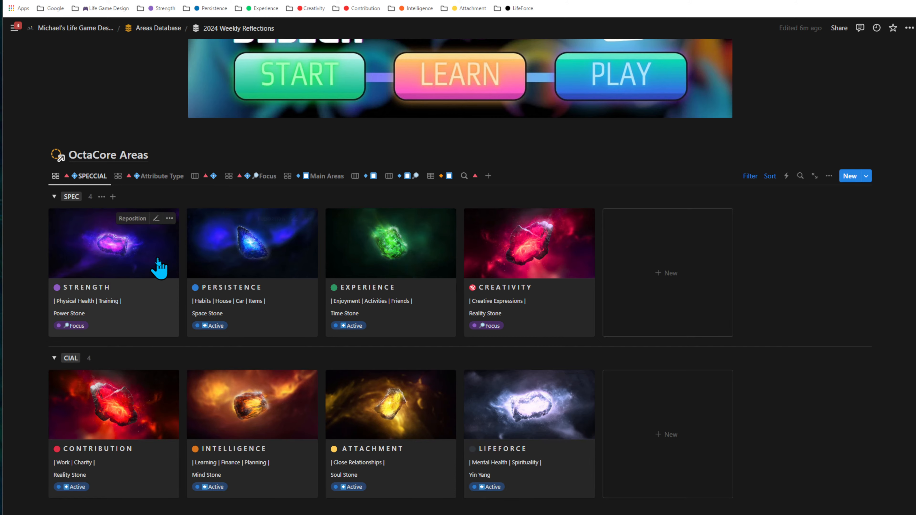
scroll(155, 262, "down", 1)
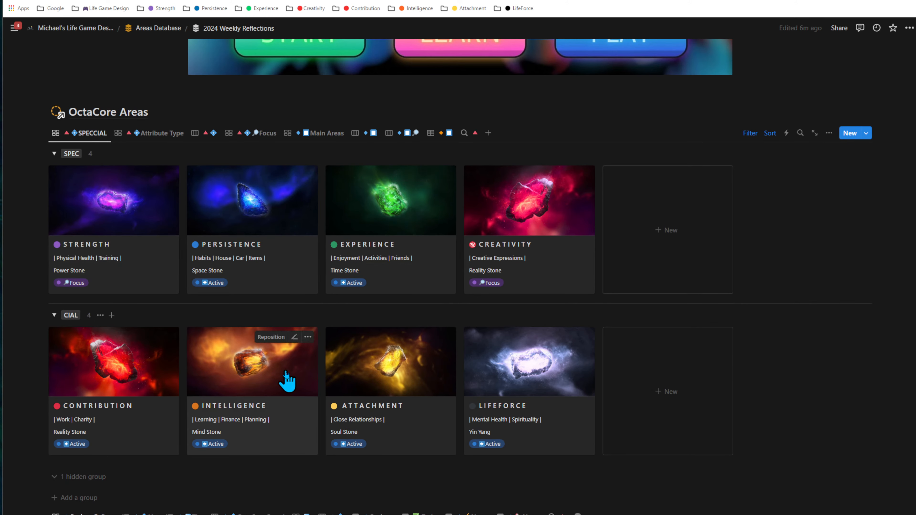
scroll(281, 399, "down", 5)
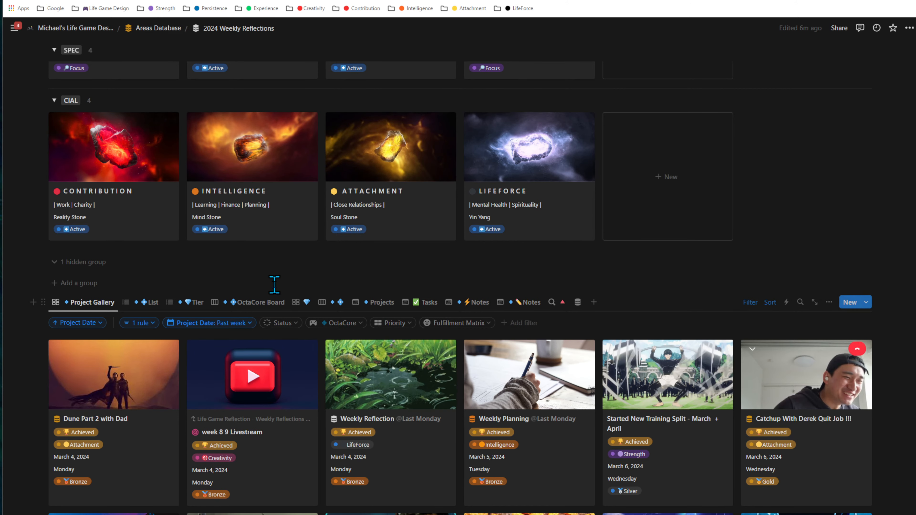
Step: Switch the past week's projects to the OctaCore Board view and examine the cards in each area column
left_click(261, 302)
scroll(484, 336, "down", 5)
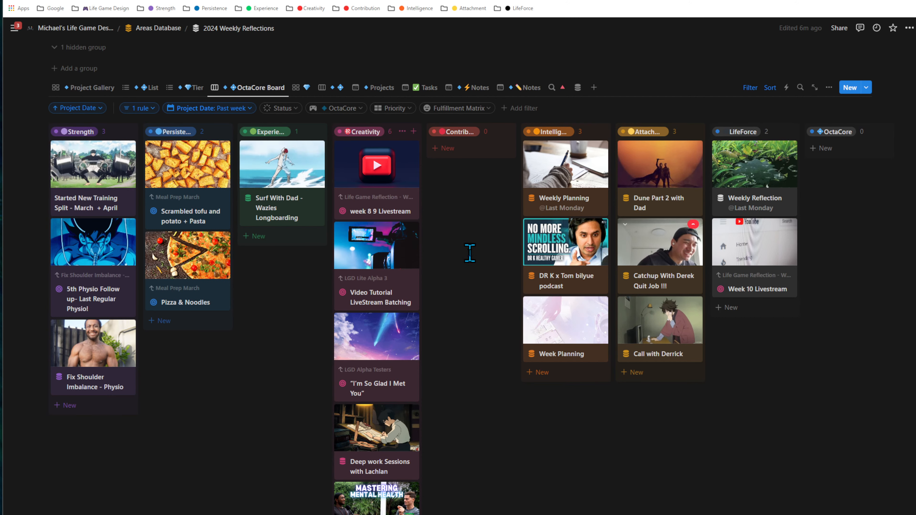
key("ctrl+plus")
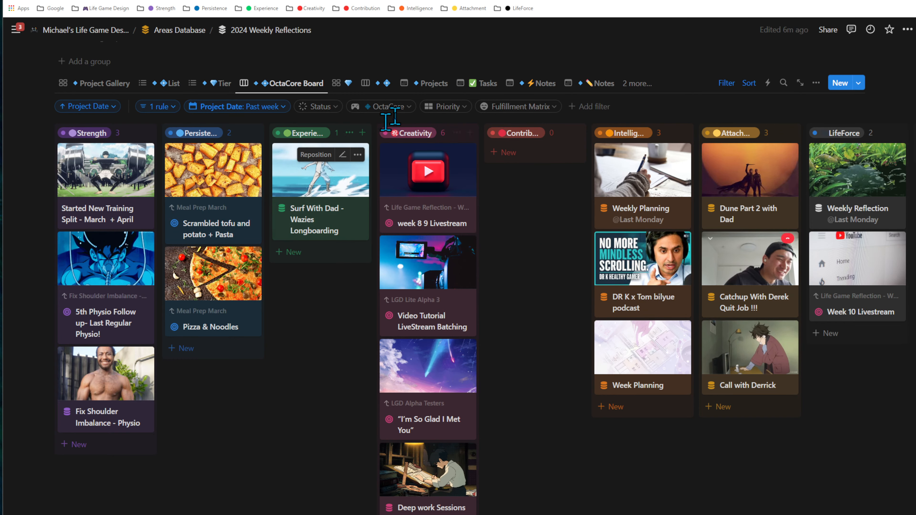
scroll(386, 121, "down", 2)
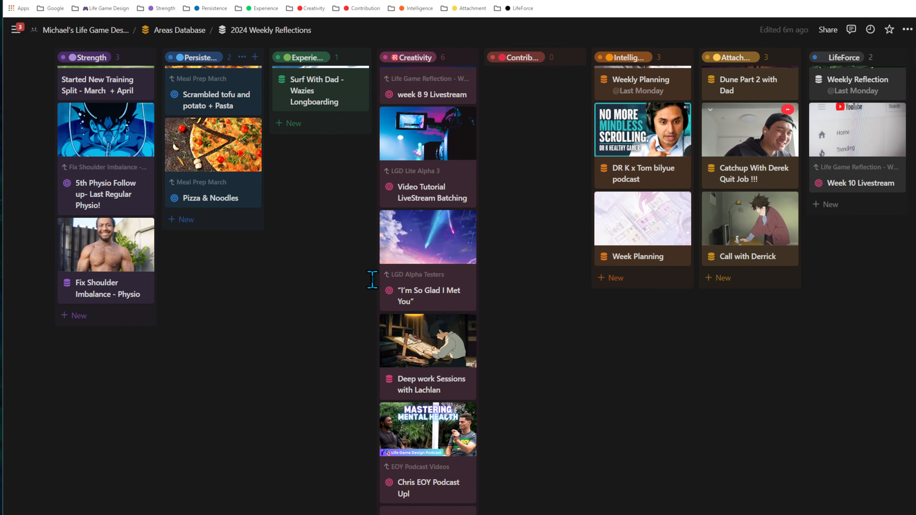
scroll(373, 280, "up", 3)
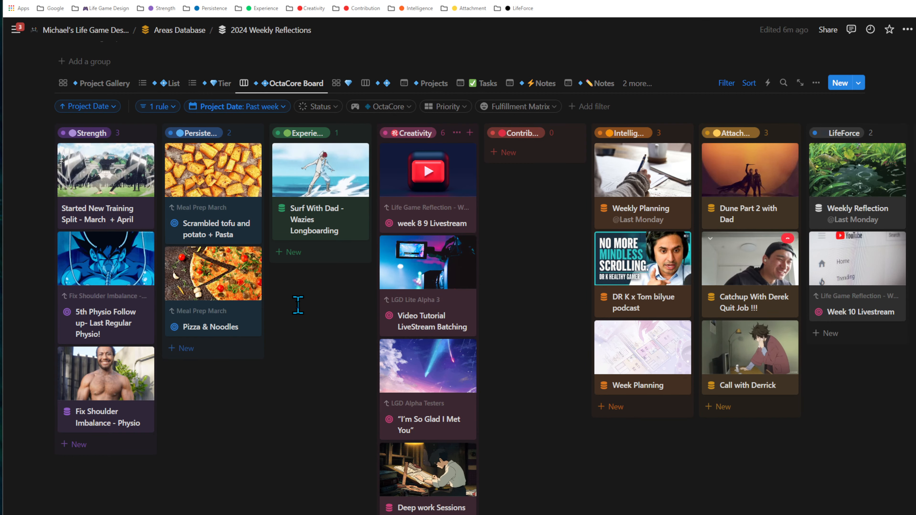
left_click_drag(328, 334, 320, 422)
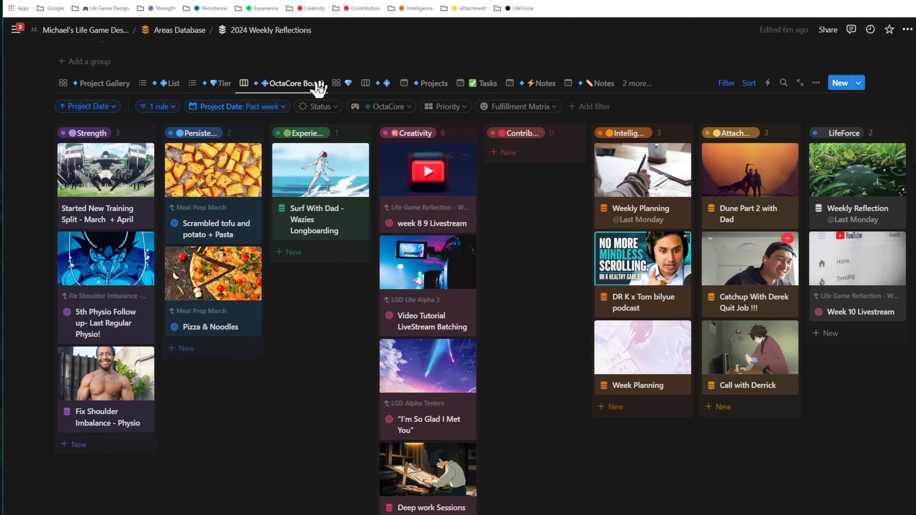
Step: Show the past week's projects as a gallery grouped by tier, and review the Diamond, Gold, Silver and Bronze groups
left_click(337, 89)
scroll(298, 289, "down", 1)
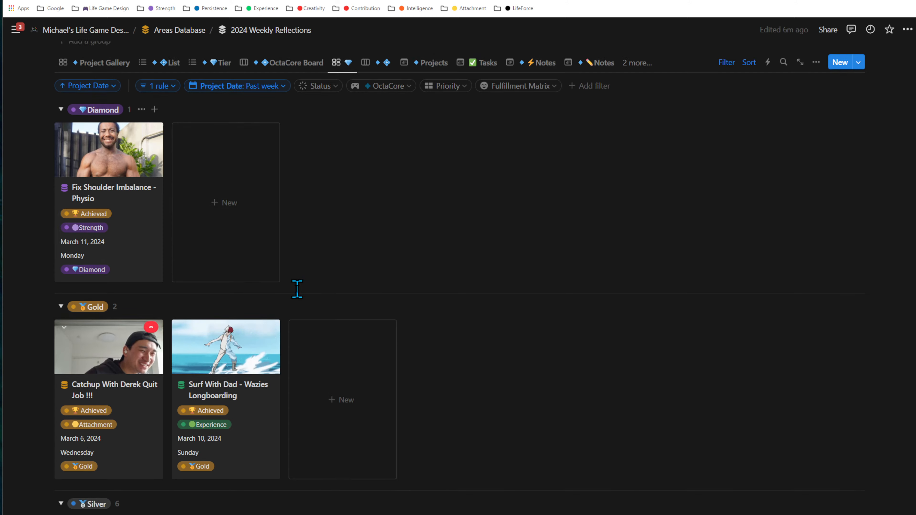
scroll(450, 317, "up", 1)
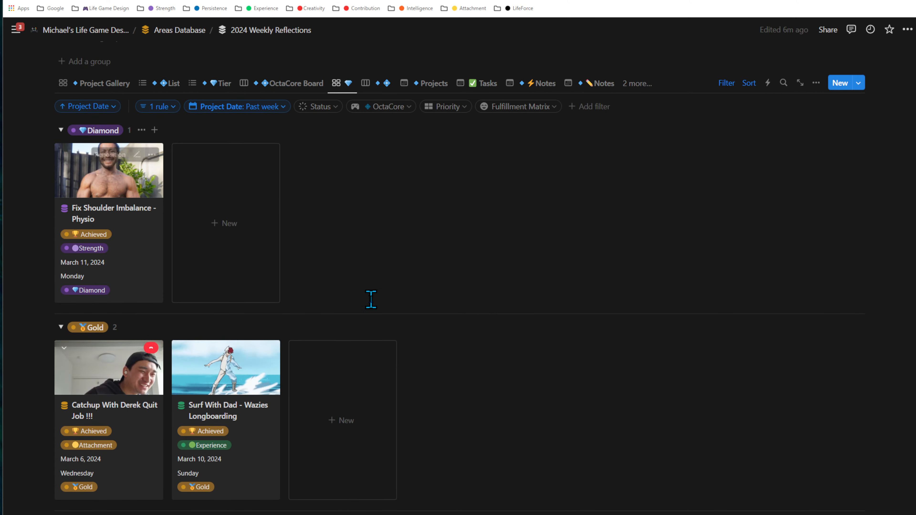
scroll(371, 300, "down", 10)
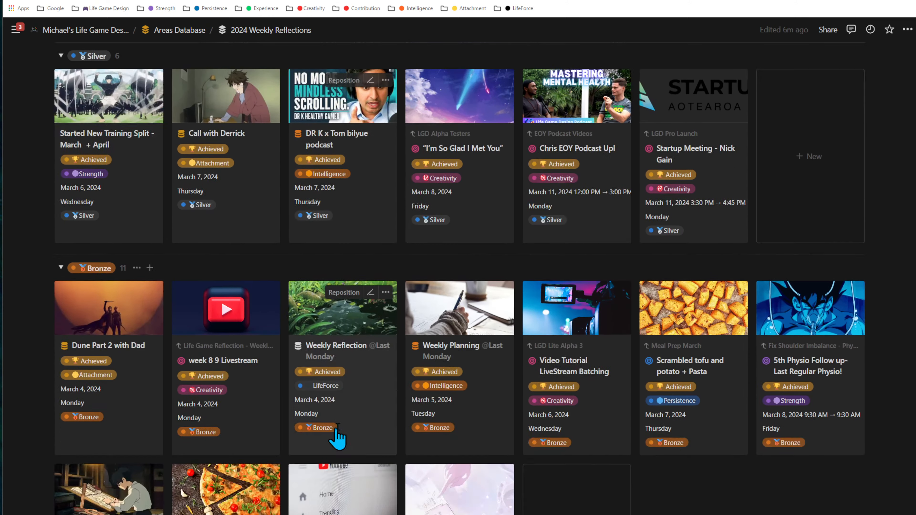
scroll(337, 437, "down", 1)
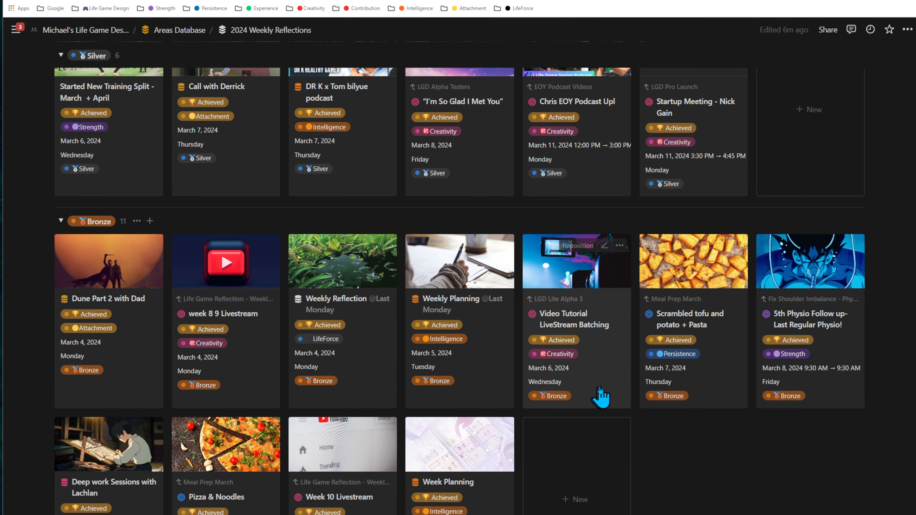
scroll(599, 433, "down", 6)
scroll(366, 408, "up", 6)
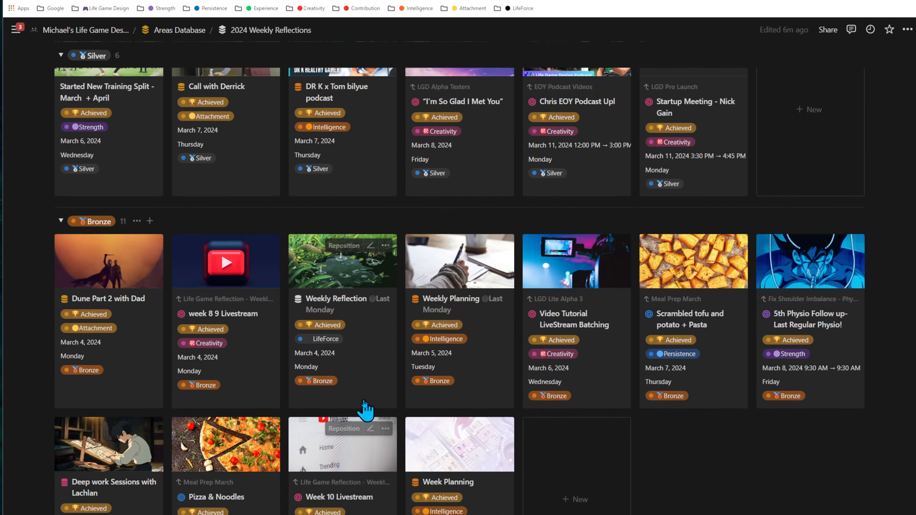
Step: Return the past week's projects to the Project Gallery view and go to the Week : REFLECTION questions
scroll(365, 403, "up", 14)
left_click(108, 256)
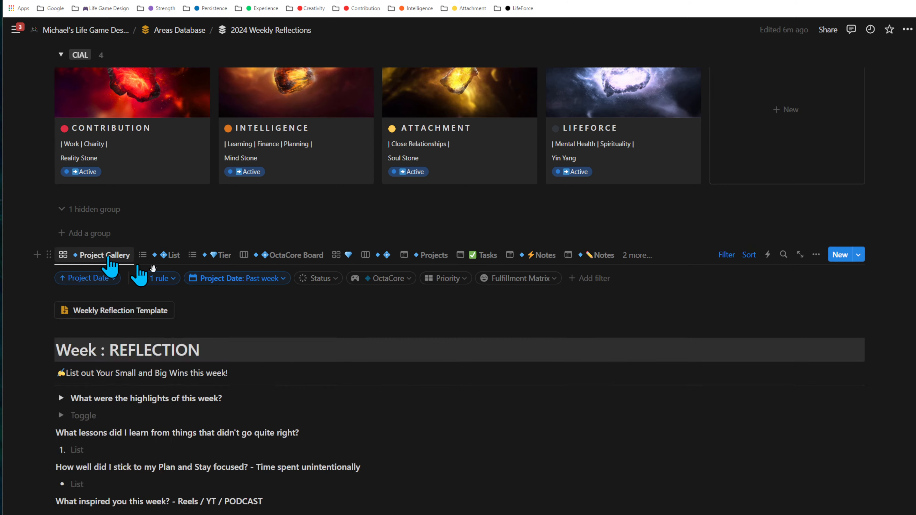
scroll(383, 329, "down", 4)
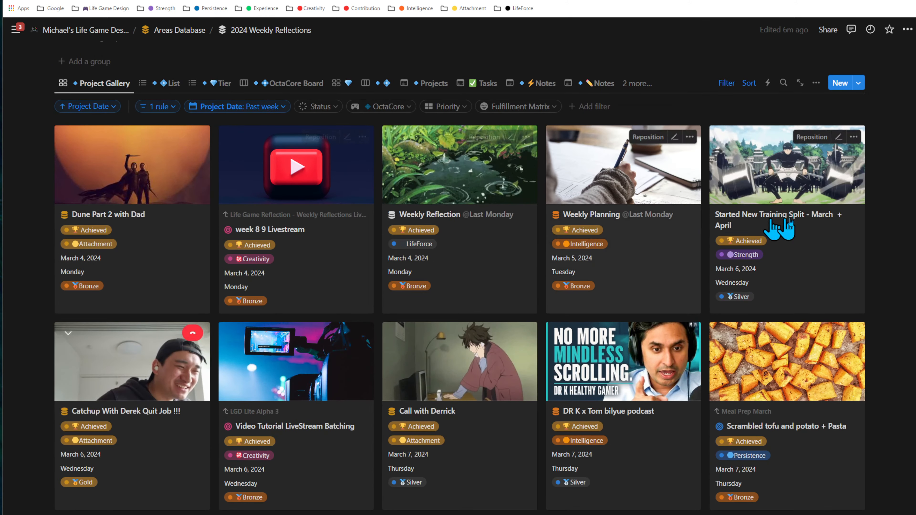
scroll(501, 285, "down", 15)
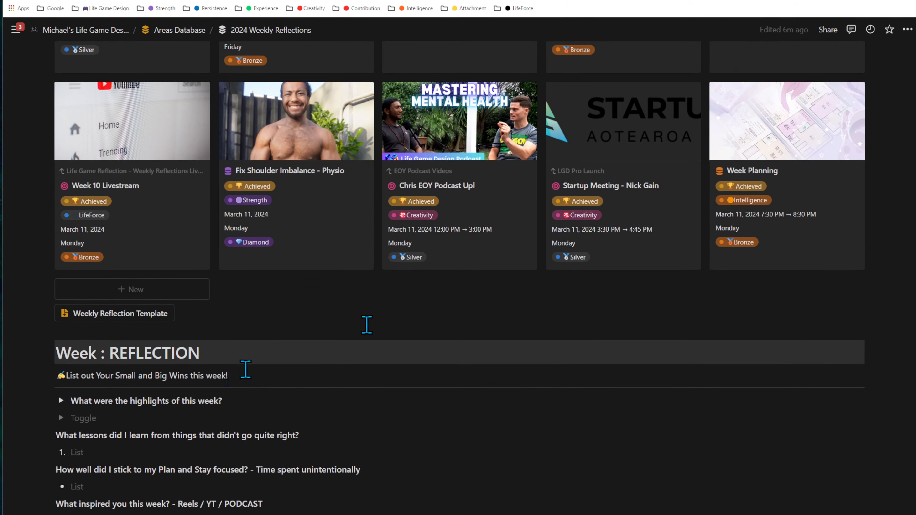
scroll(153, 382, "down", 2)
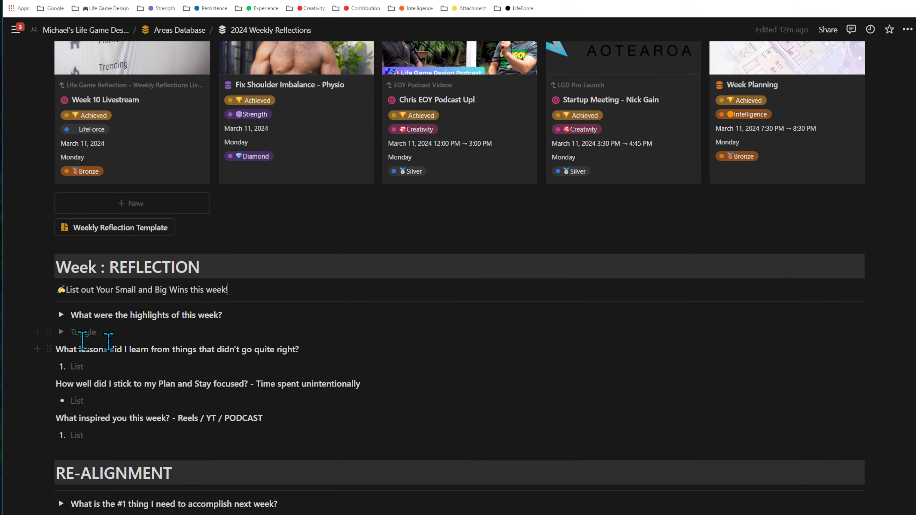
Step: Remove the empty toggle below the question "What were the highlights of this week?"
key("BackSpace")
key("BackSpace")
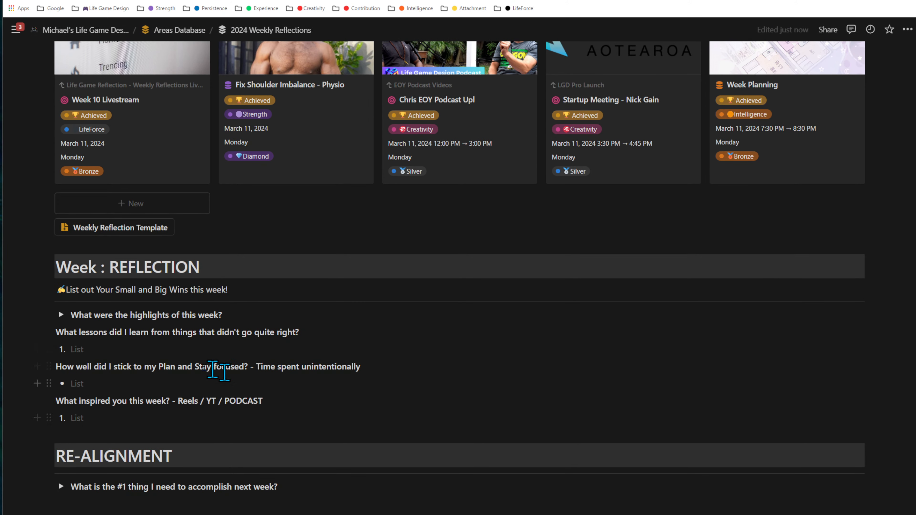
Step: Review the past week's project cards in the Project Gallery with their areas, dates and tiers
scroll(234, 362, "up", 20)
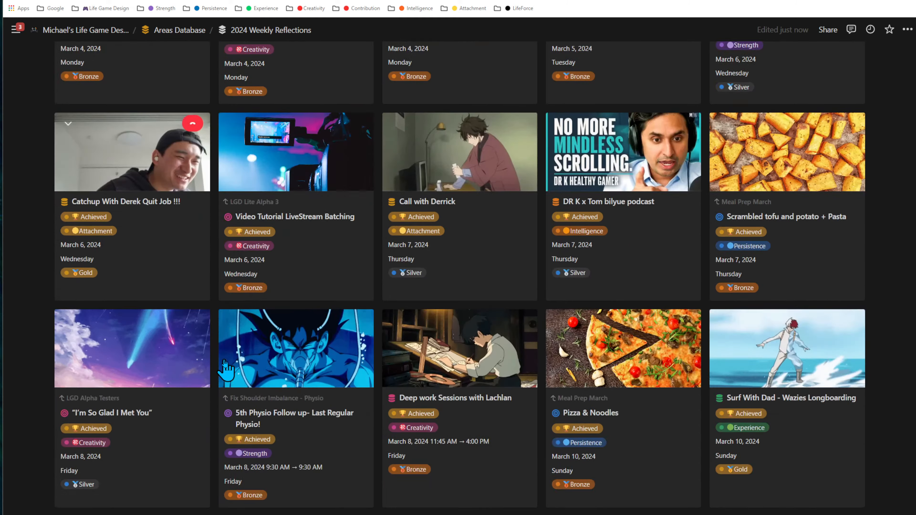
scroll(225, 359, "down", 3)
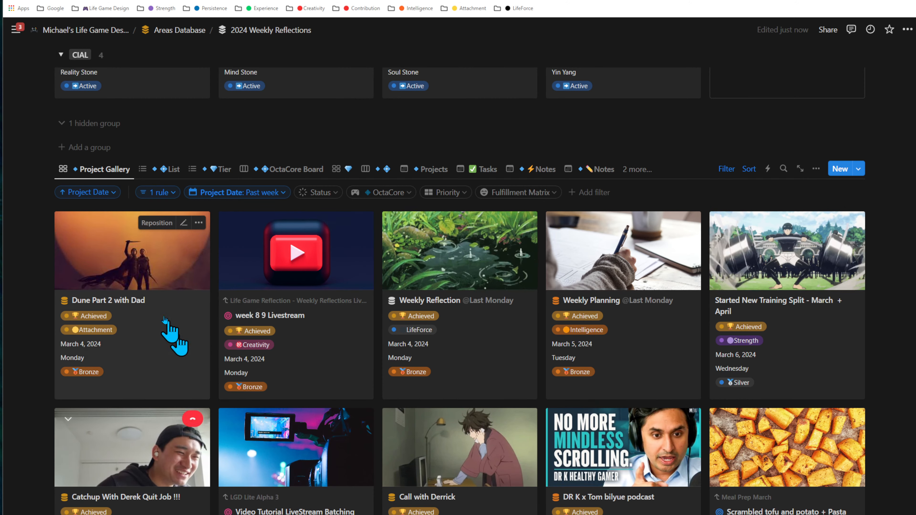
scroll(181, 332, "down", 1)
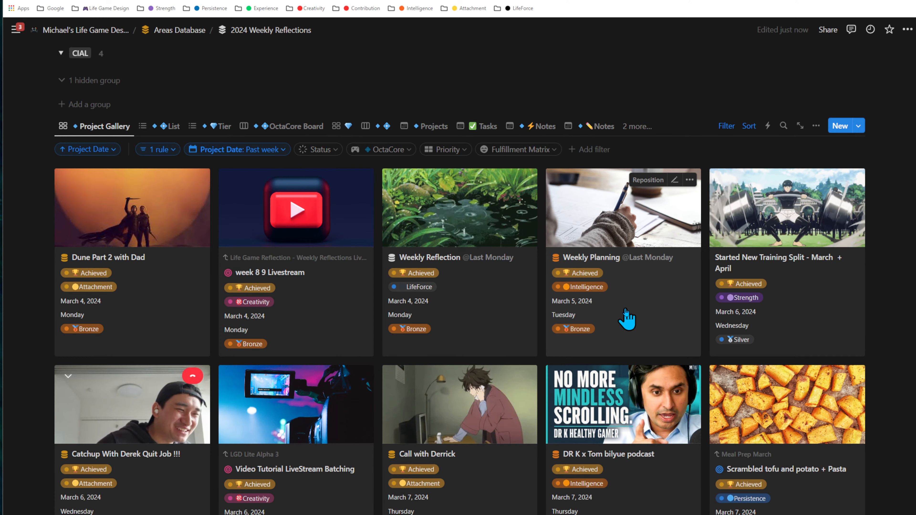
scroll(628, 317, "down", 1)
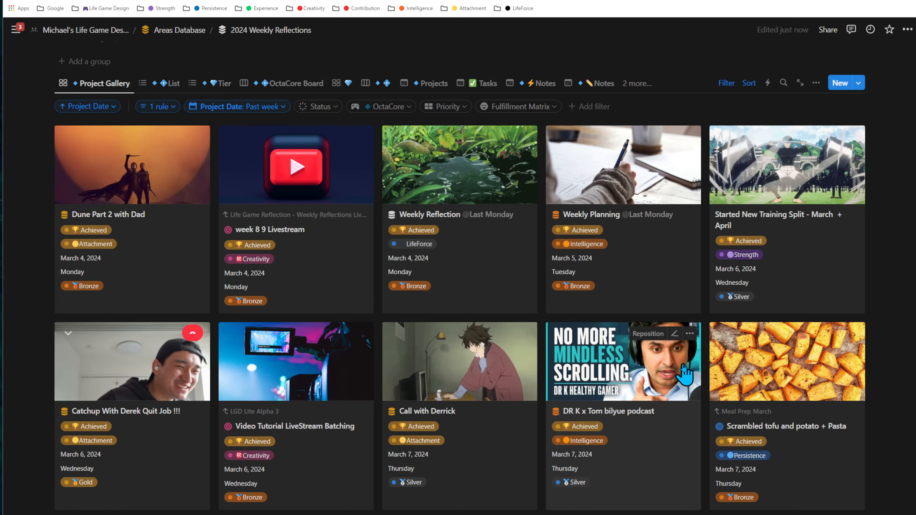
scroll(684, 373, "up", 6)
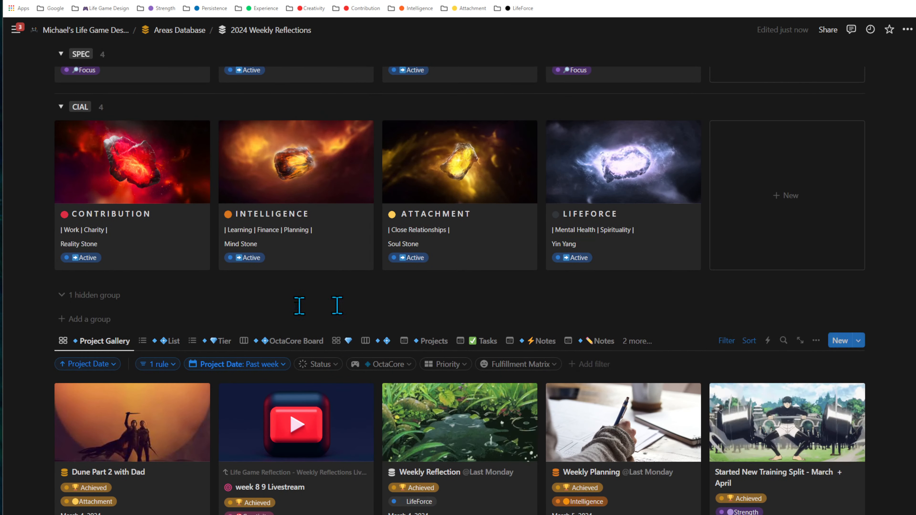
Step: Examine the SPEC and CIAL area cards in OctaCore Areas at a larger size, from Strength through LifeForce
scroll(337, 306, "up", 5)
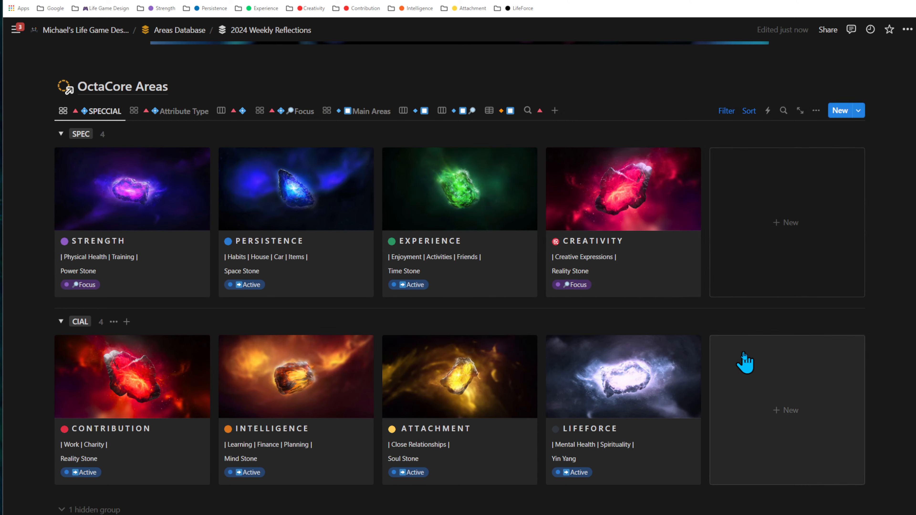
key("ctrl+plus")
scroll(746, 345, "down", 1)
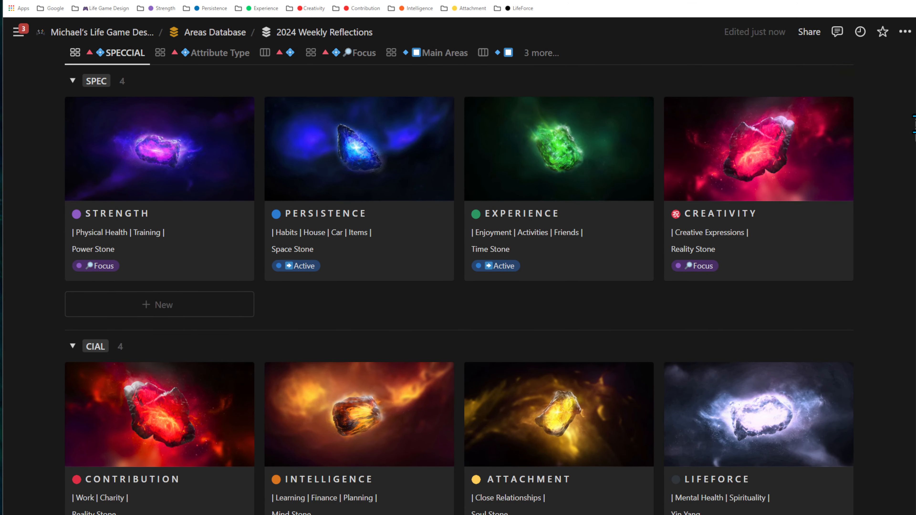
scroll(459, 274, "down", 1)
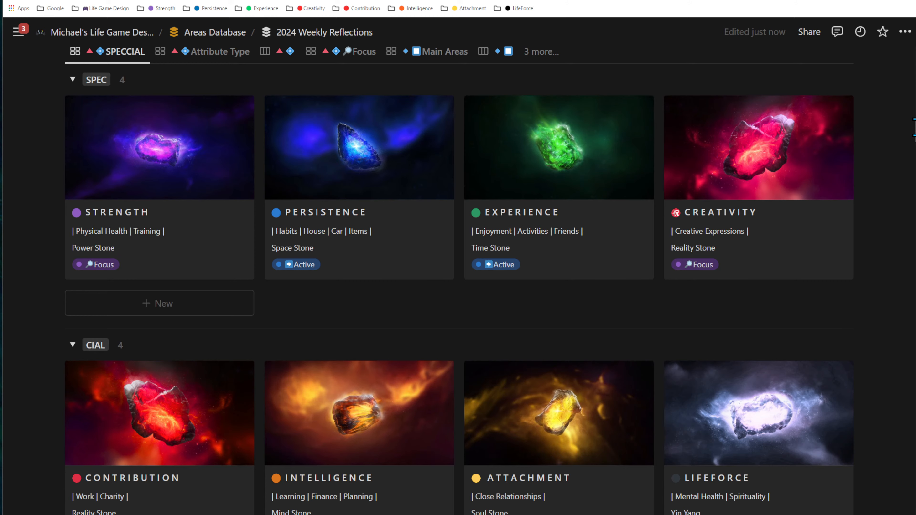
scroll(459, 275, "down", 2)
scroll(458, 275, "up", 1)
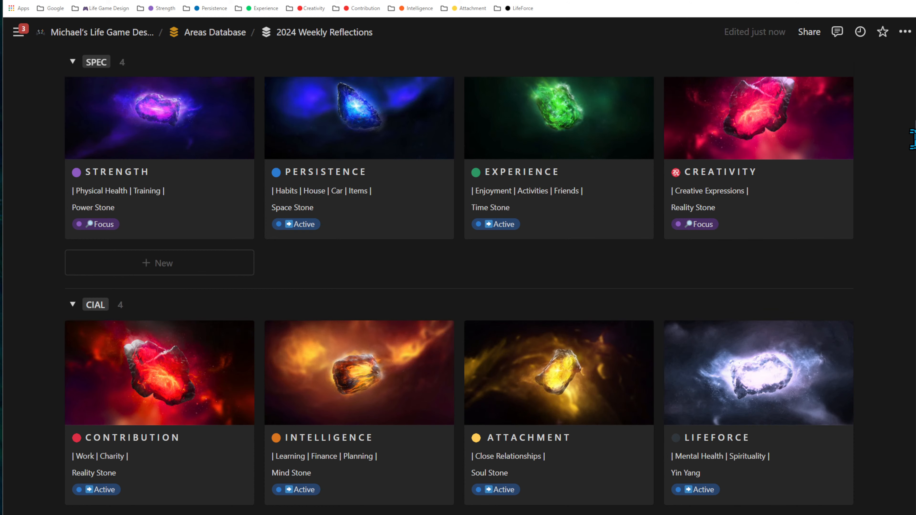
scroll(332, 195, "up", 2)
scroll(332, 195, "down", 2)
scroll(332, 195, "up", 1)
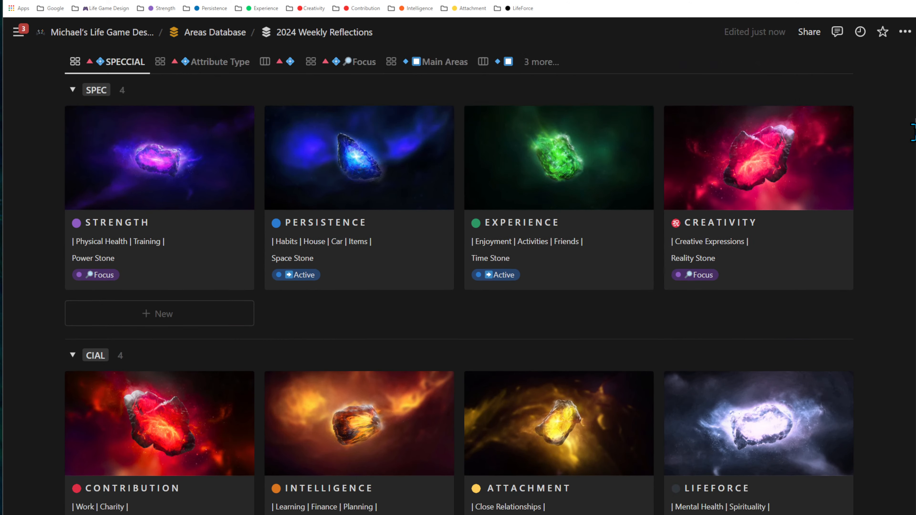
scroll(490, 420, "down", 10)
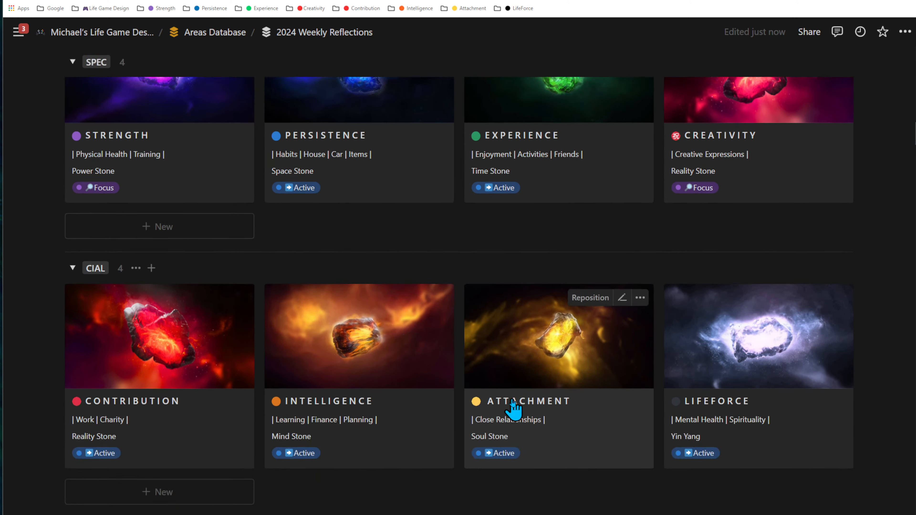
Step: Show the past week's projects in the OctaCore Board view and compare the area columns from Strength to LifeForce
left_click(318, 161)
scroll(409, 328, "down", 3)
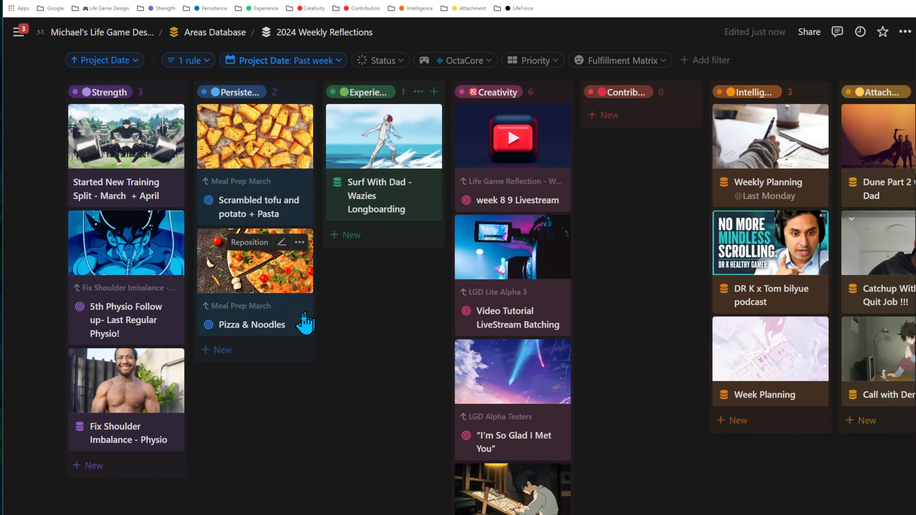
scroll(504, 341, "down", 3)
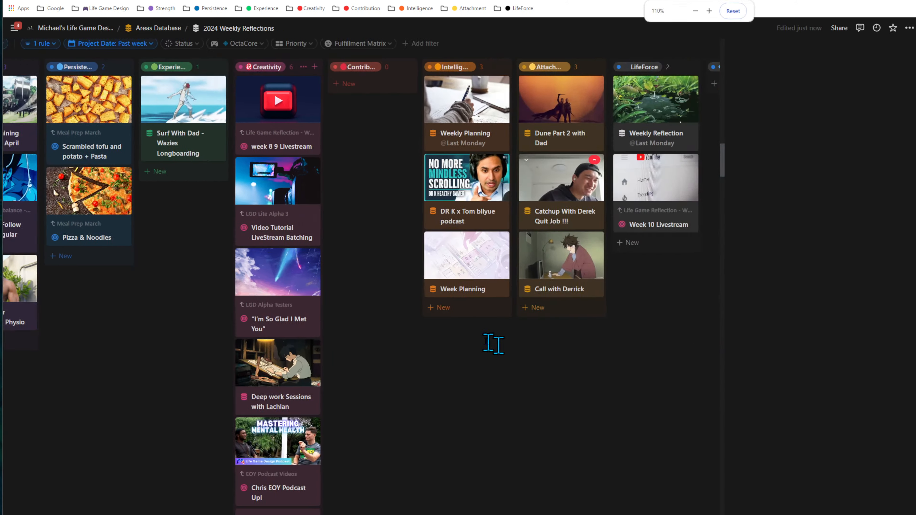
scroll(530, 317, "up", 2)
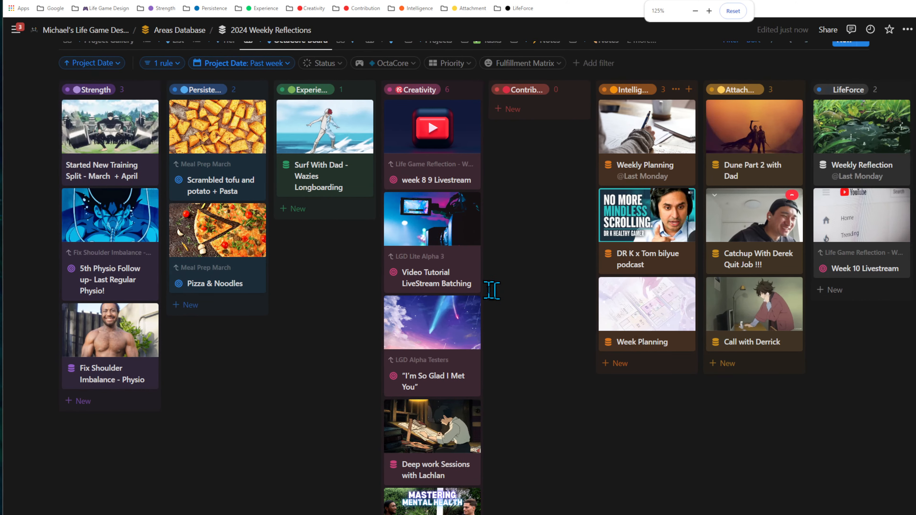
scroll(317, 307, "up", 3)
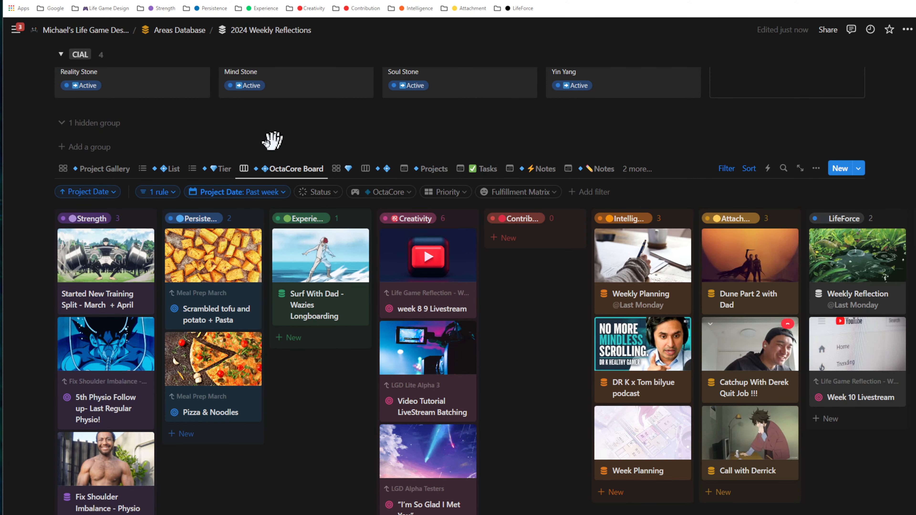
Step: Return the past week's projects to the Project Gallery view and read through the achieved project cards
left_click(94, 169)
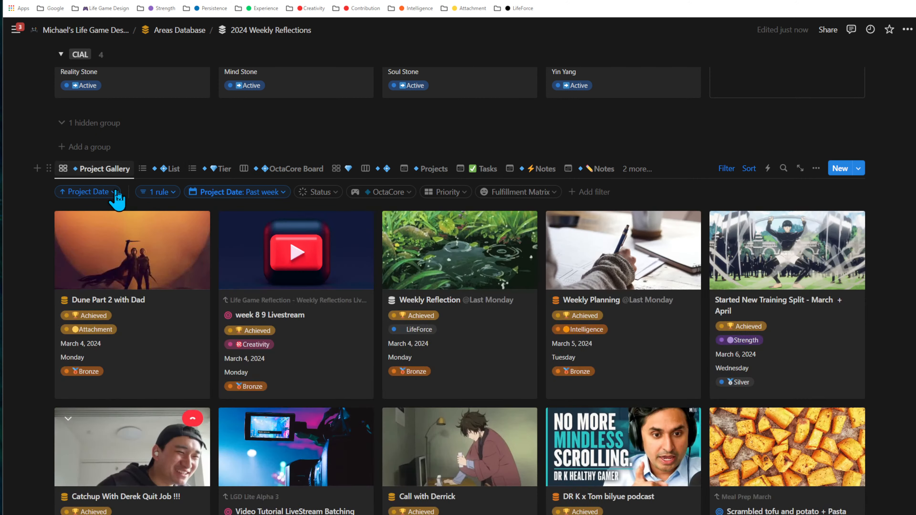
scroll(393, 274, "down", 3)
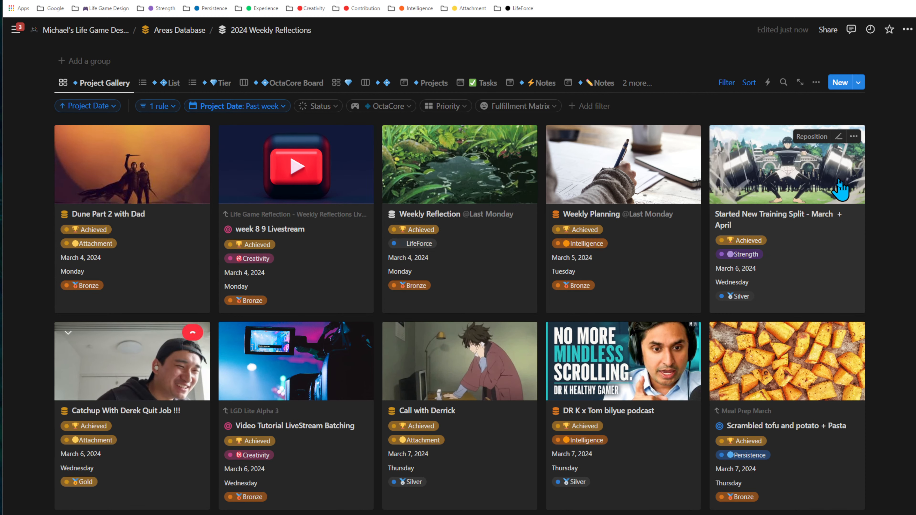
scroll(875, 199, "down", 1)
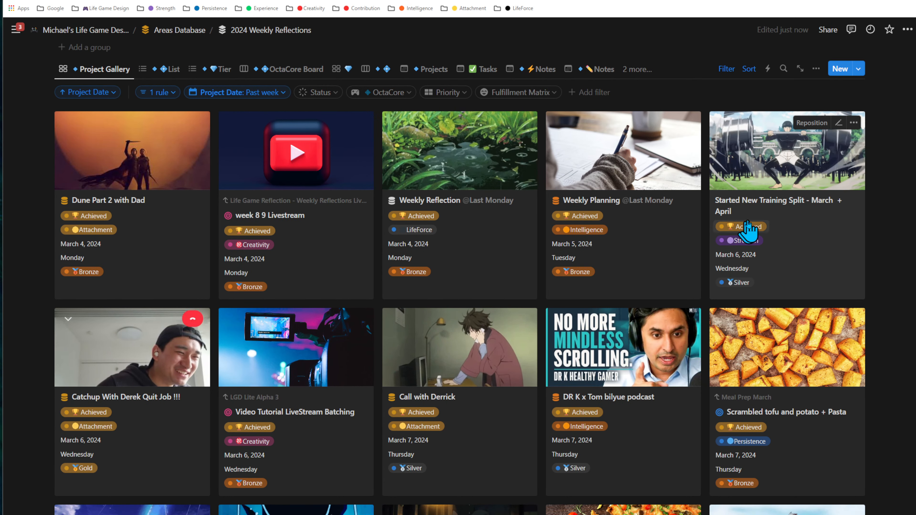
scroll(182, 406, "down", 5)
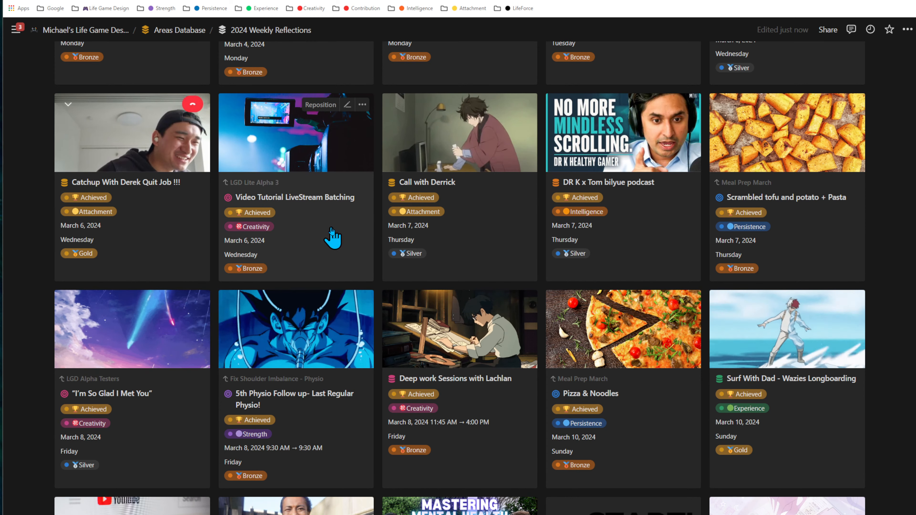
Step: Open the LGD Pro Alpha V3 Dashboard from the Life Game Design bookmarks in a new browser tab
key("ctrl+t")
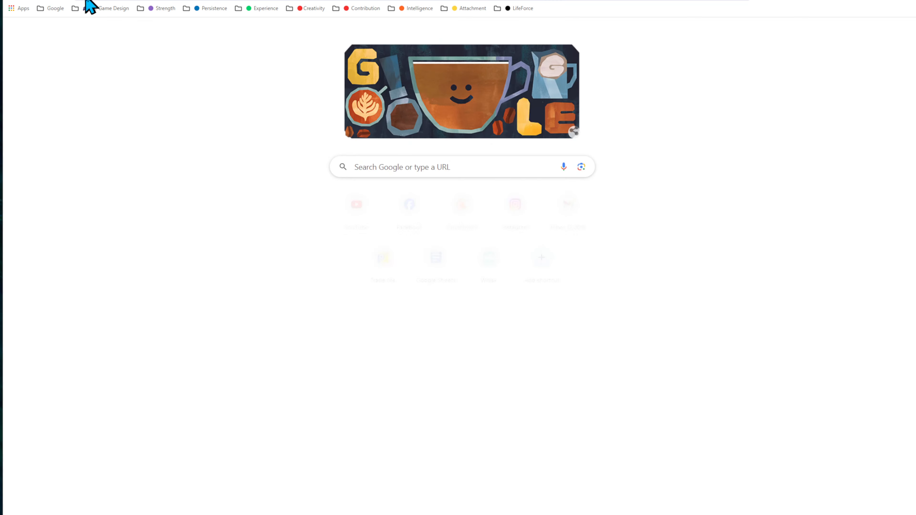
left_click(112, 12)
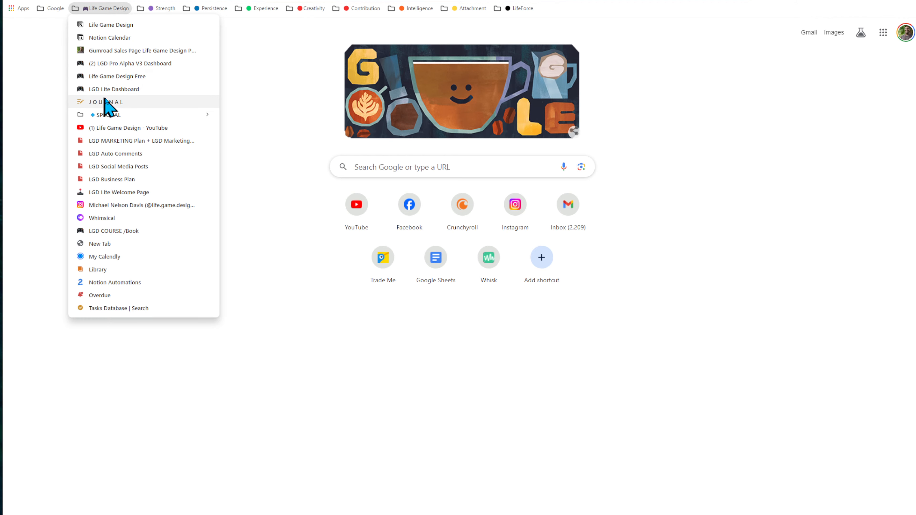
left_click(117, 90)
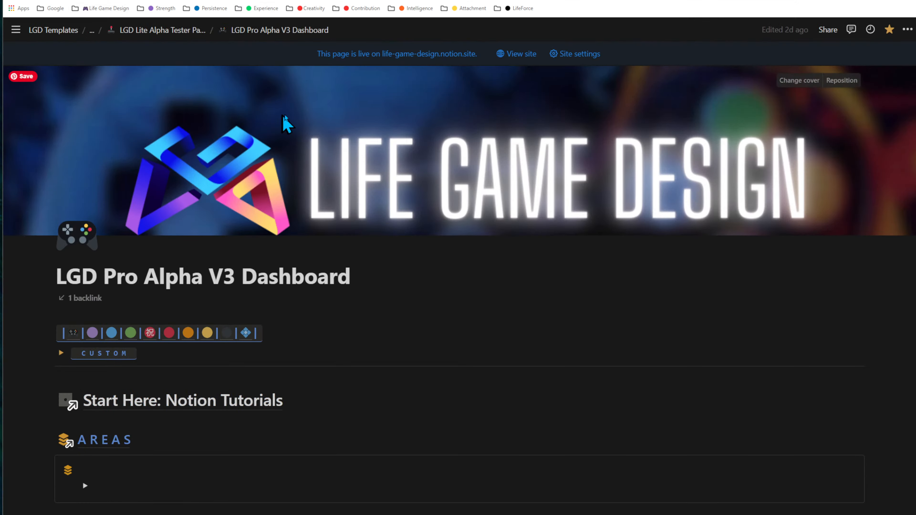
Step: Look over the dashboard's Achievements, Projects and Navigation sections, and compare them with the Weekly Reflections project gallery
scroll(279, 237, "down", 5)
scroll(288, 257, "up", 4)
scroll(285, 254, "down", 3)
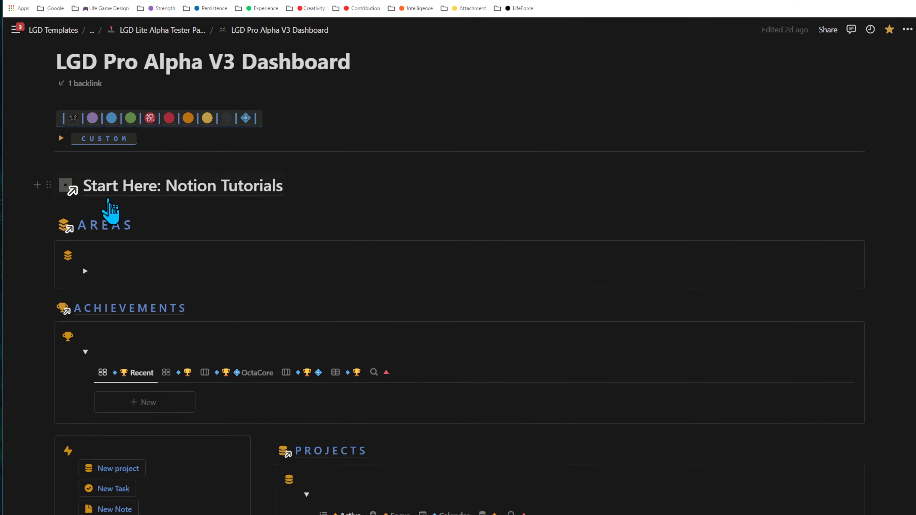
scroll(274, 284, "down", 6)
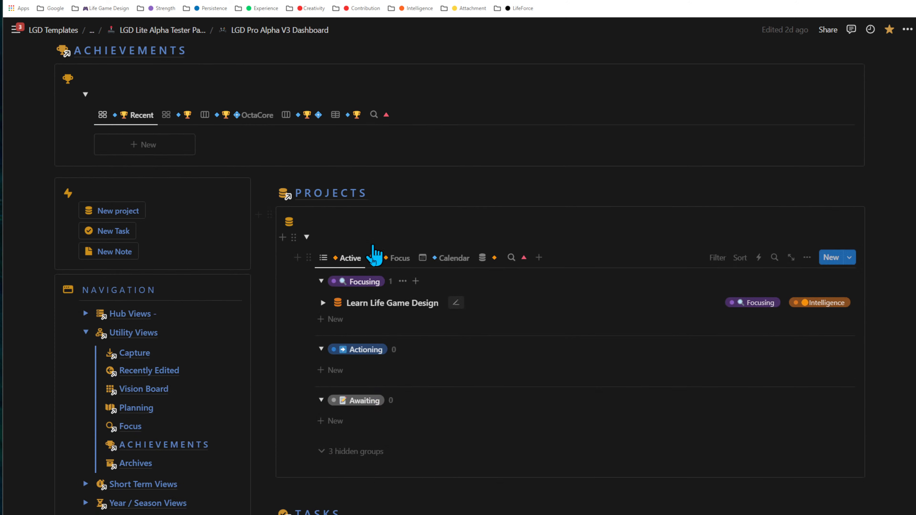
scroll(247, 225, "down", 1)
scroll(247, 224, "down", 3)
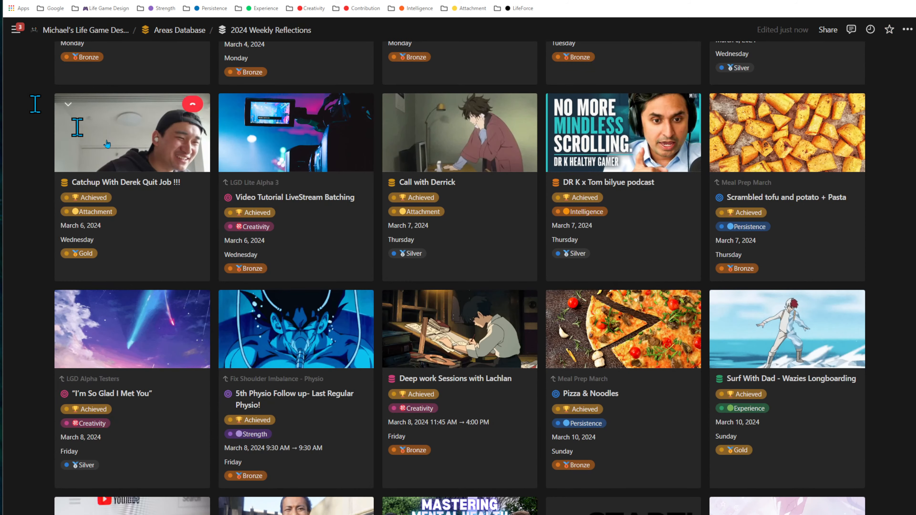
scroll(459, 253, "up", 6)
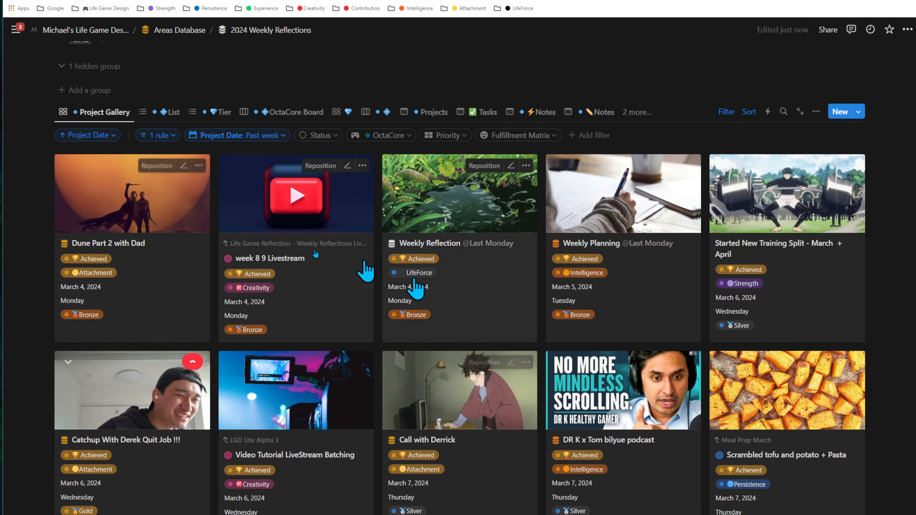
scroll(364, 266, "down", 4)
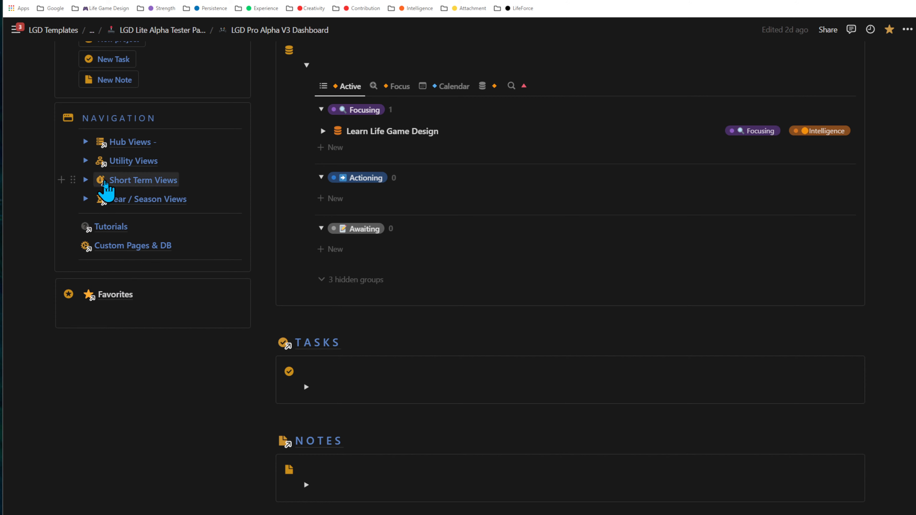
Step: Remove the trailing dash after Hub Views in the dashboard's Navigation list
key("ctrl+plus")
key("ctrl+plus")
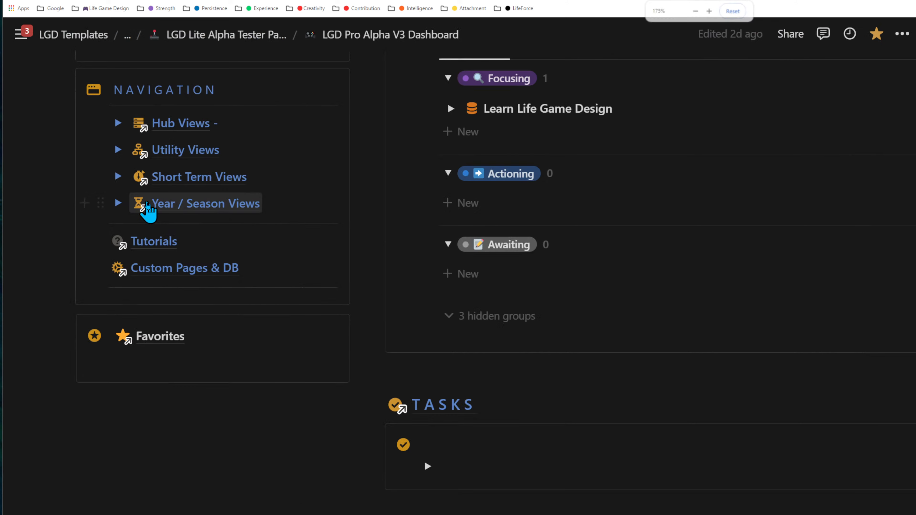
key("ctrl+minus")
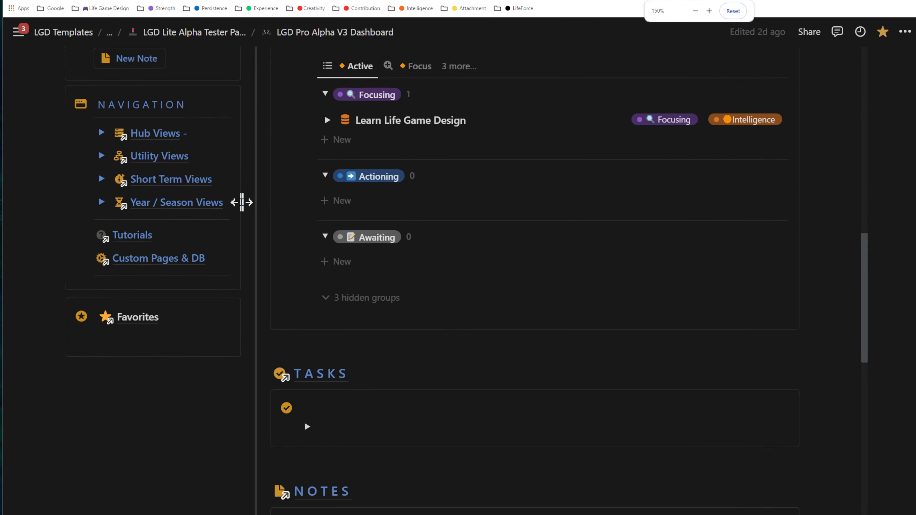
scroll(227, 180, "up", 1)
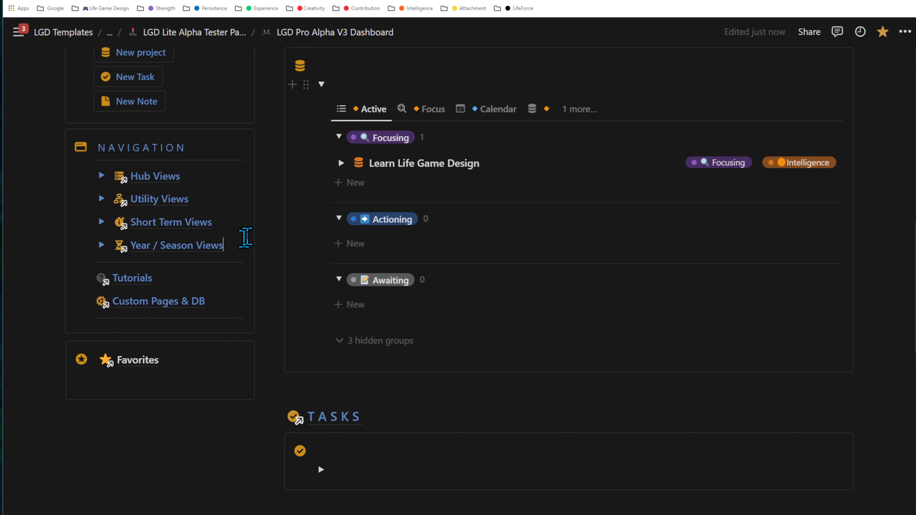
Step: Expand and collapse Short Term Views and Year / Season Views in the Navigation list to check their page links
left_click(101, 222)
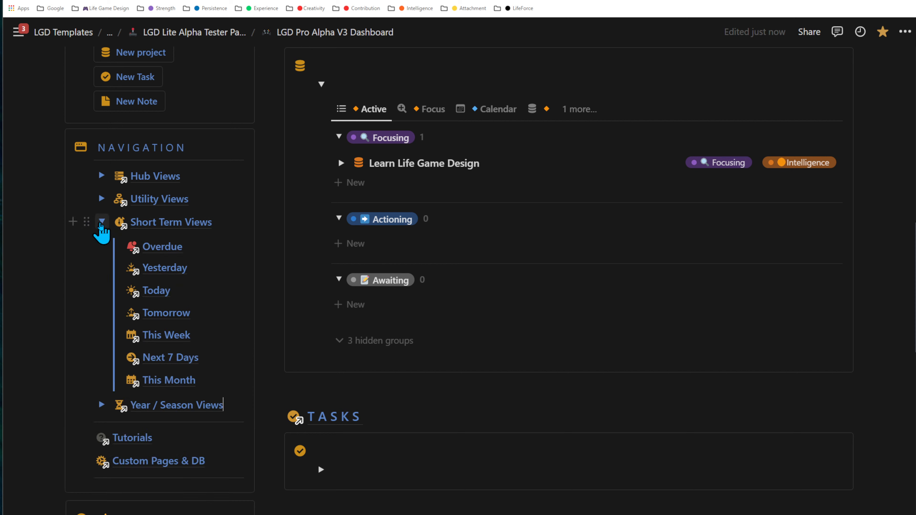
left_click(102, 222)
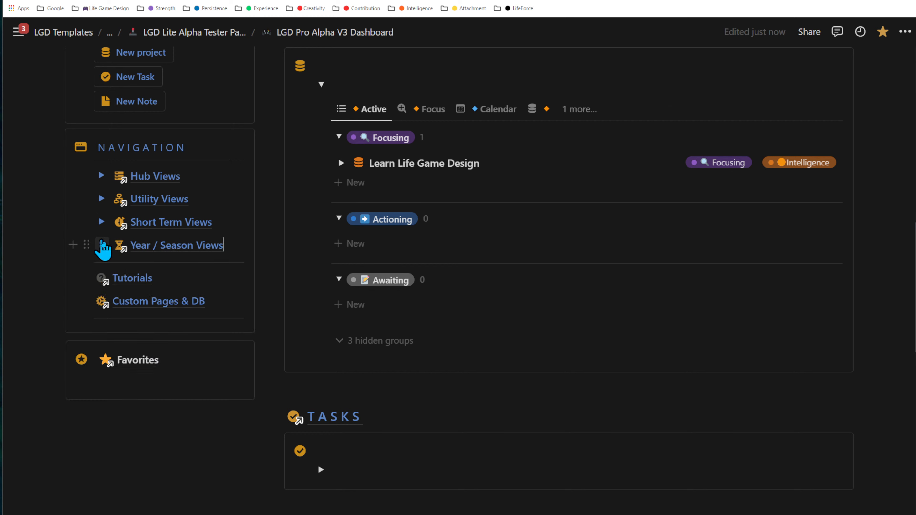
left_click(101, 245)
left_click(102, 245)
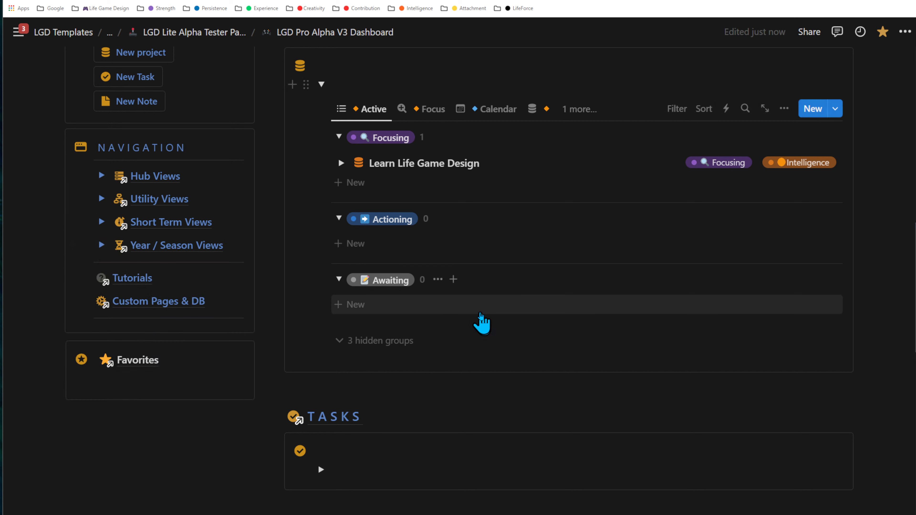
key("ctrl+minus")
scroll(339, 361, "down", 2)
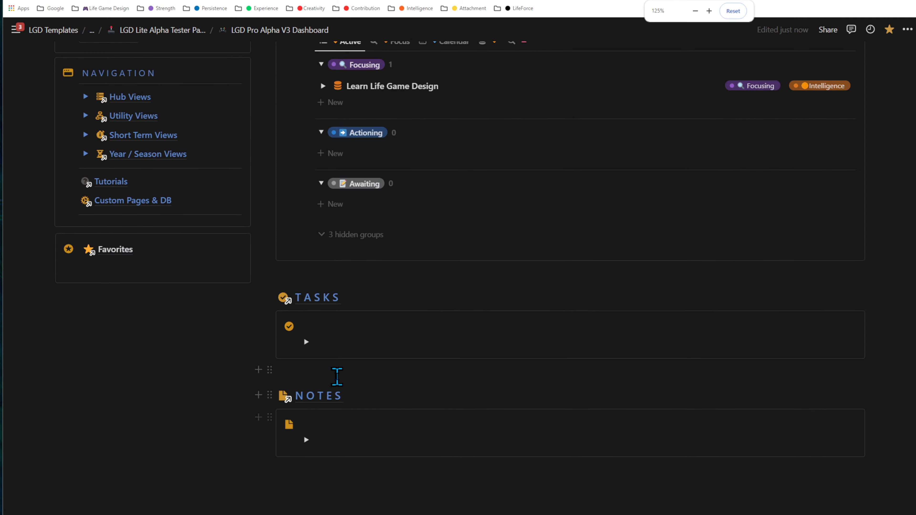
scroll(337, 377, "up", 10)
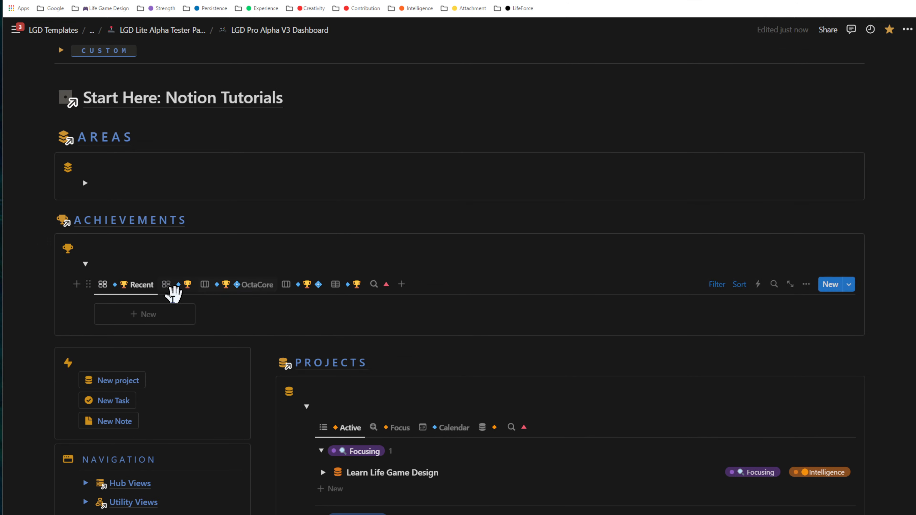
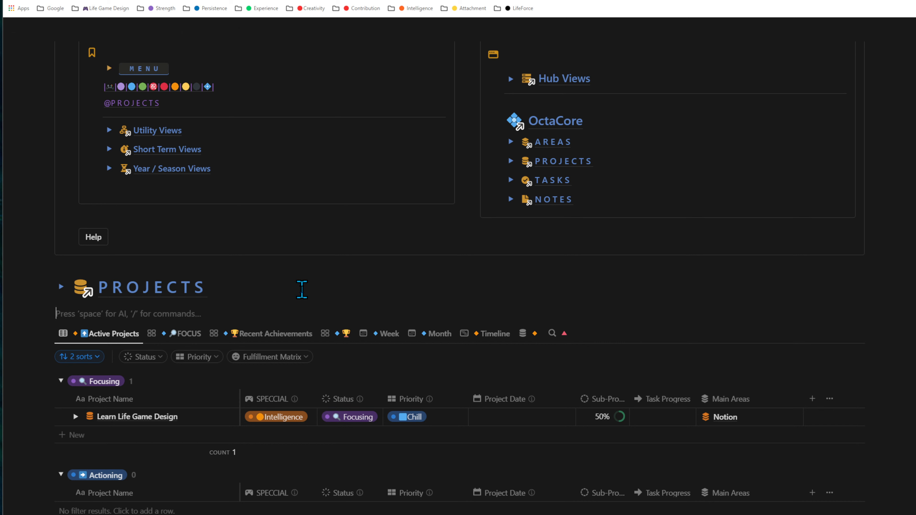
type("tutorial")
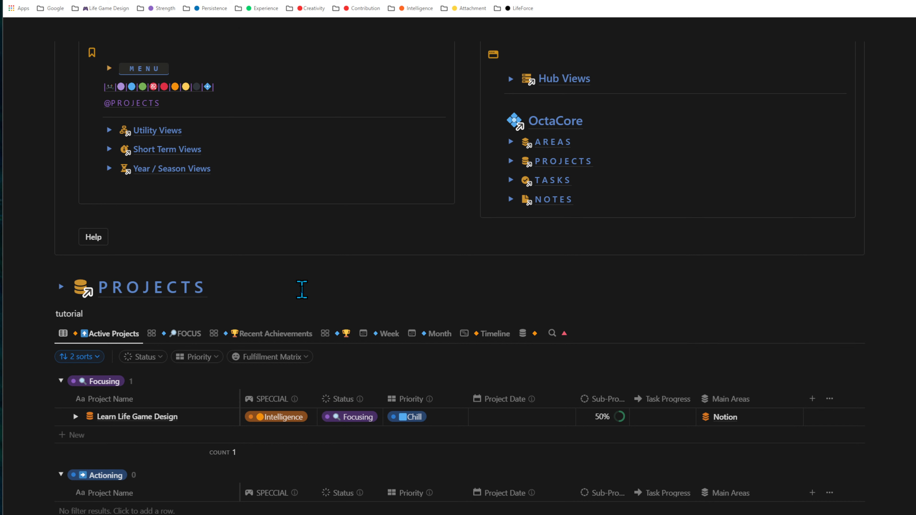
key("ctrl+BackSpace")
key("BackSpace")
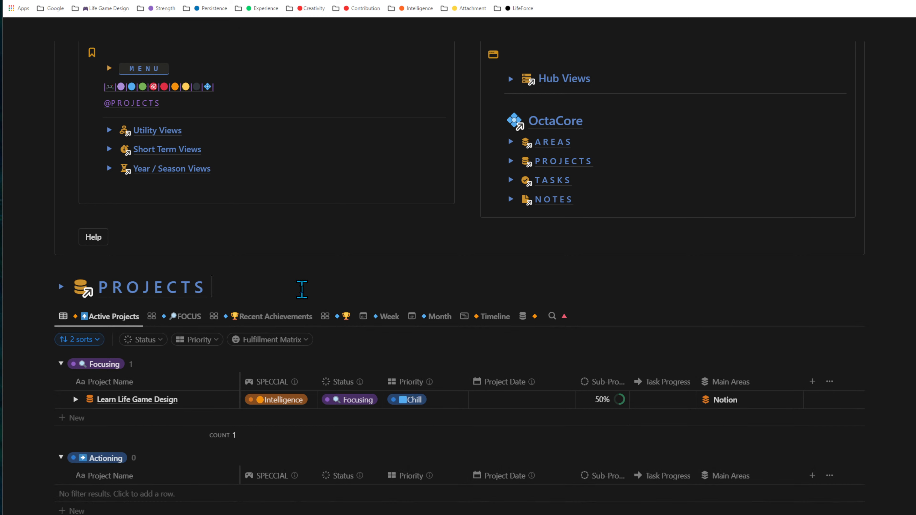
Step: Expand the PROJECTS heading to check its video tutorial link and simplified list of project views, and collapse it again
left_click(62, 287)
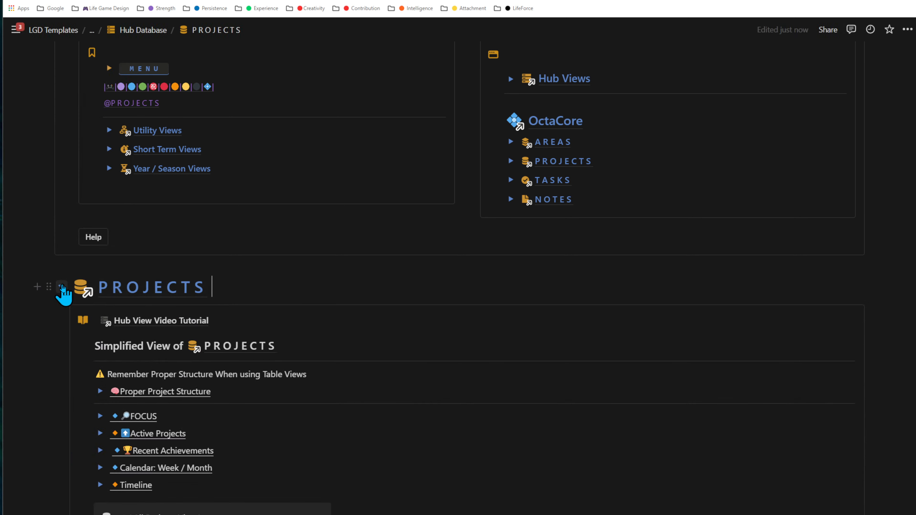
scroll(76, 297, "down", 3)
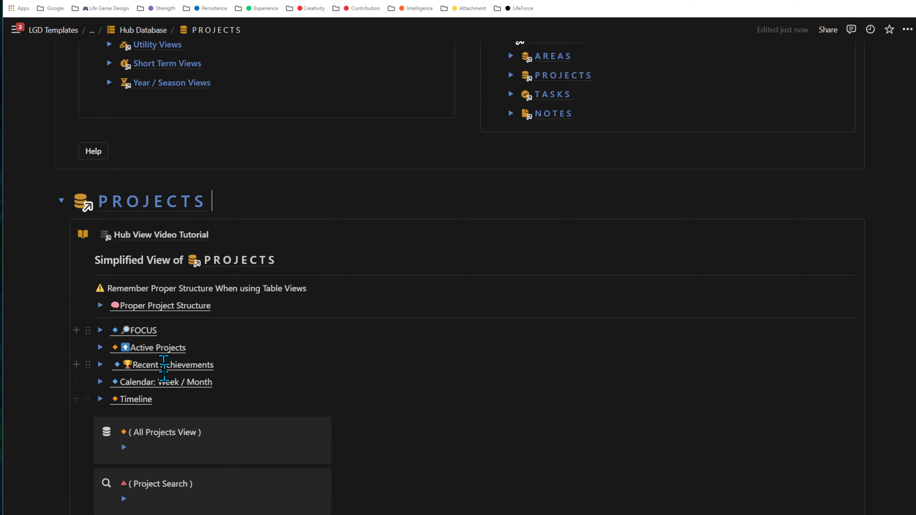
left_click(61, 200)
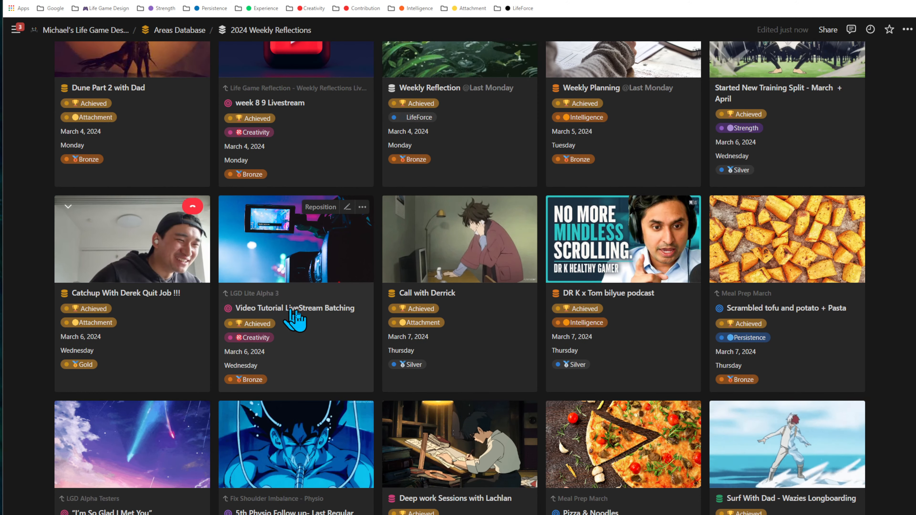
Step: Review the achieved project cards dated March 6 to March 11 in the 2024 Weekly Reflections gallery
scroll(295, 320, "down", 3)
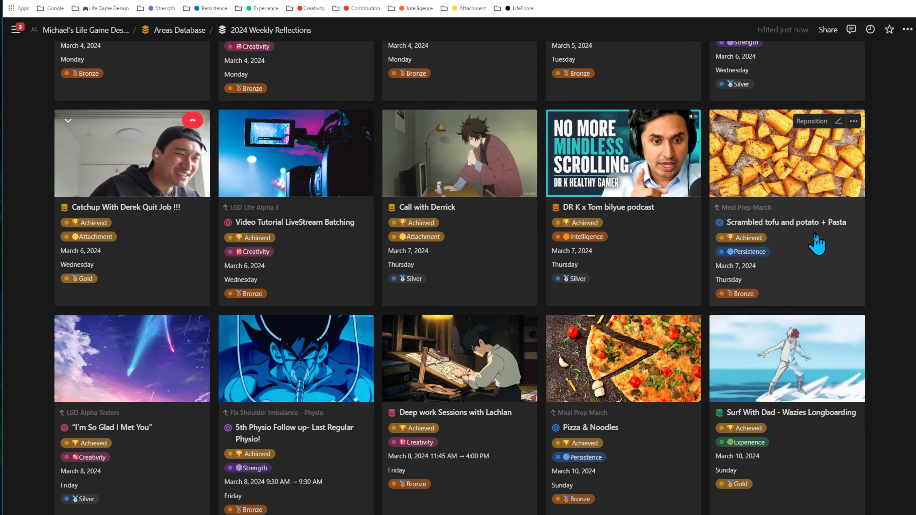
scroll(736, 276, "down", 1)
scroll(736, 276, "down", 5)
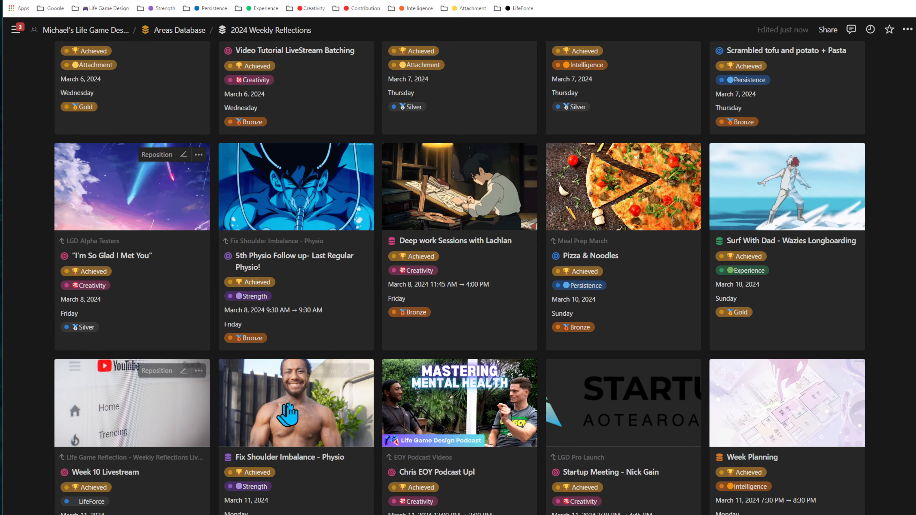
scroll(501, 382, "up", 1)
scroll(501, 383, "up", 5)
scroll(501, 382, "down", 4)
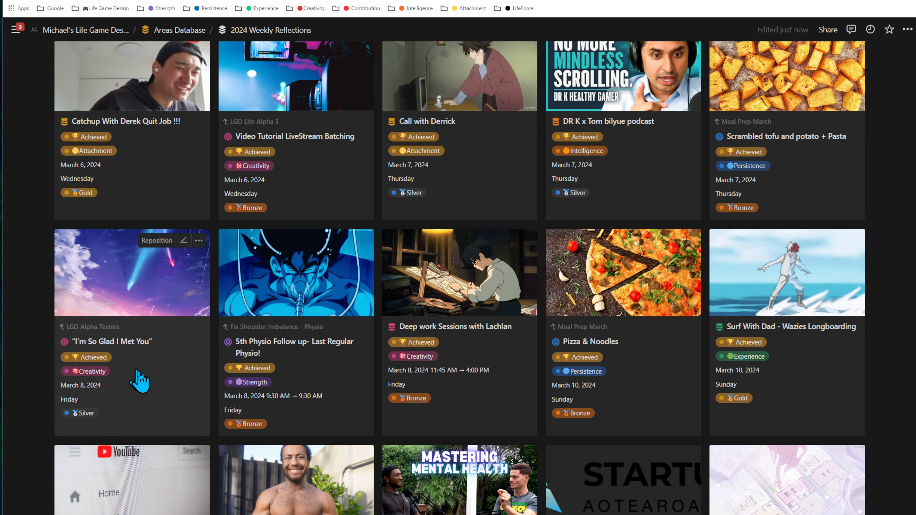
Step: Look over the SPEC and CIAL groups in OctaCore Areas and relate them to the week's project cards
scroll(396, 328, "up", 2)
scroll(395, 325, "up", 15)
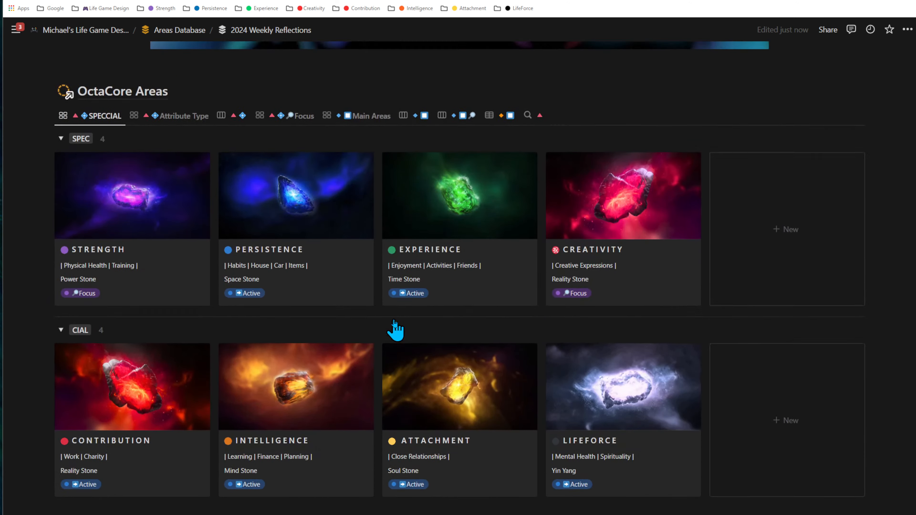
scroll(292, 377, "down", 2)
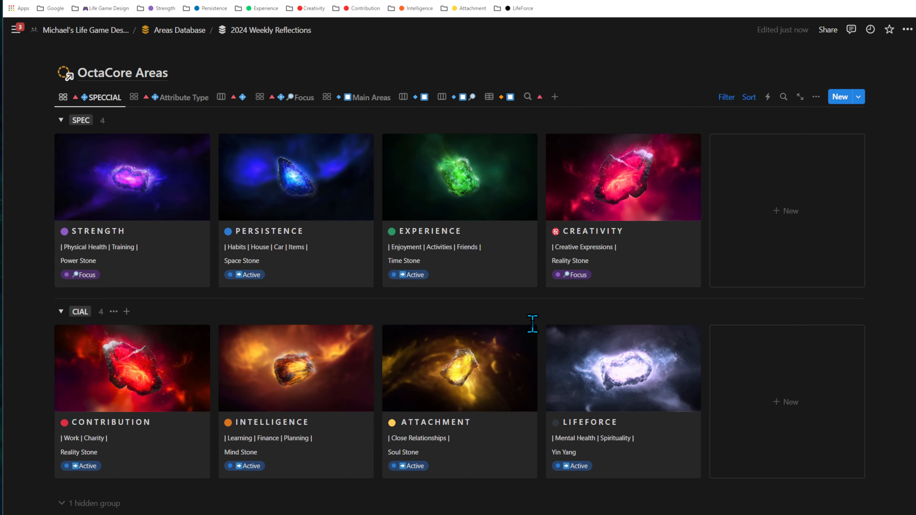
scroll(567, 322, "down", 12)
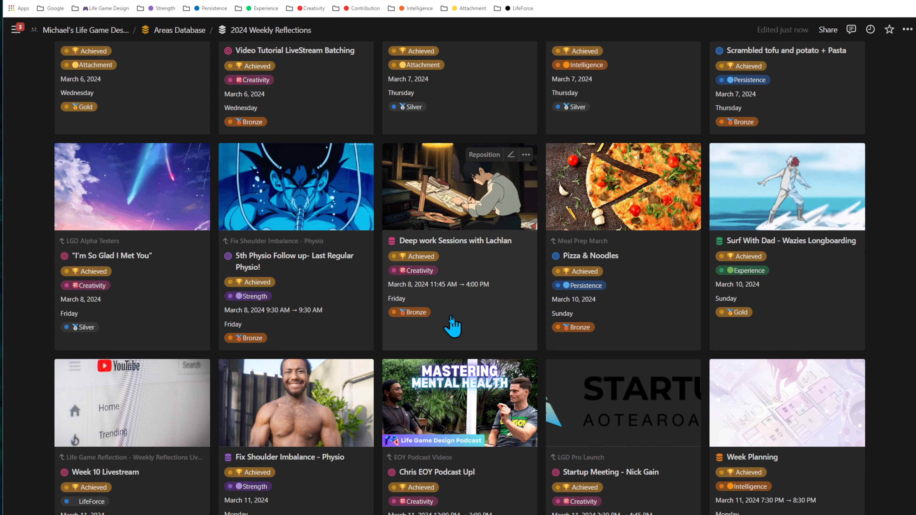
Step: Examine the gallery's final rows of achieved projects, comparing the physio follow-up card with the Fix Shoulder Imbalance card
scroll(310, 283, "down", 3)
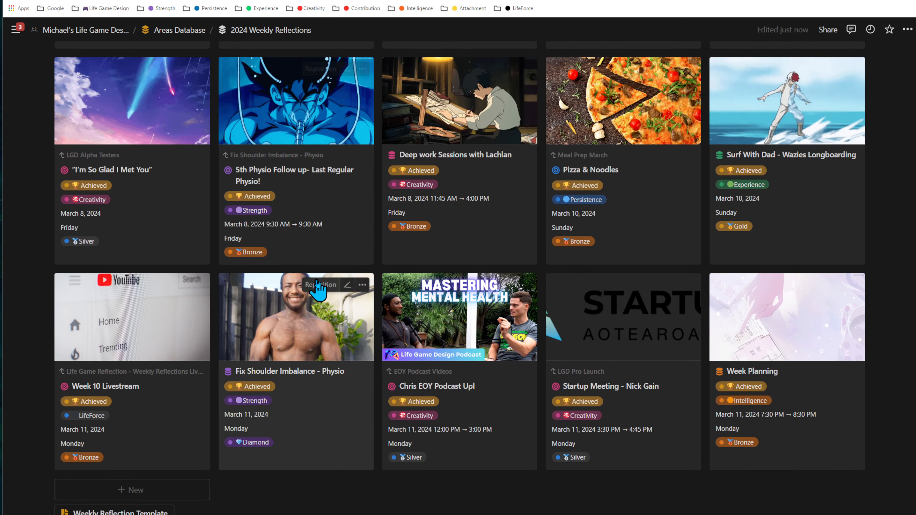
scroll(324, 296, "up", 5)
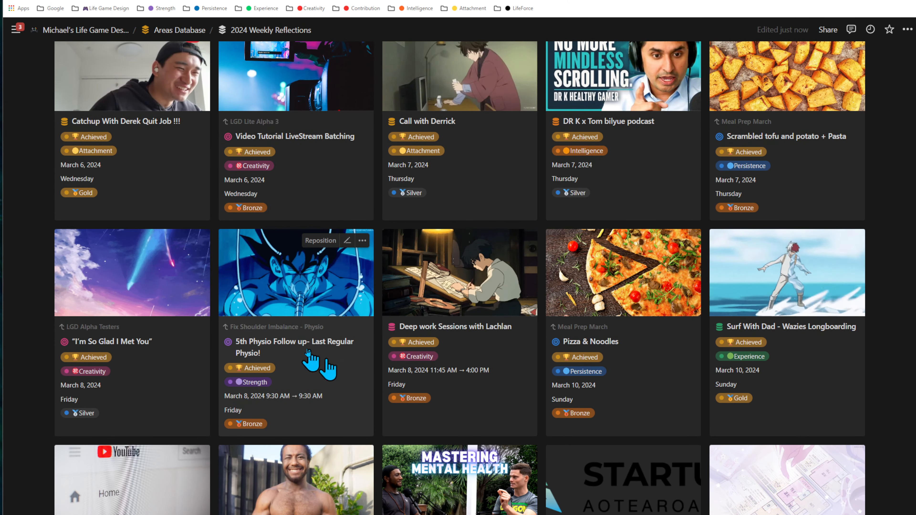
scroll(365, 361, "down", 1)
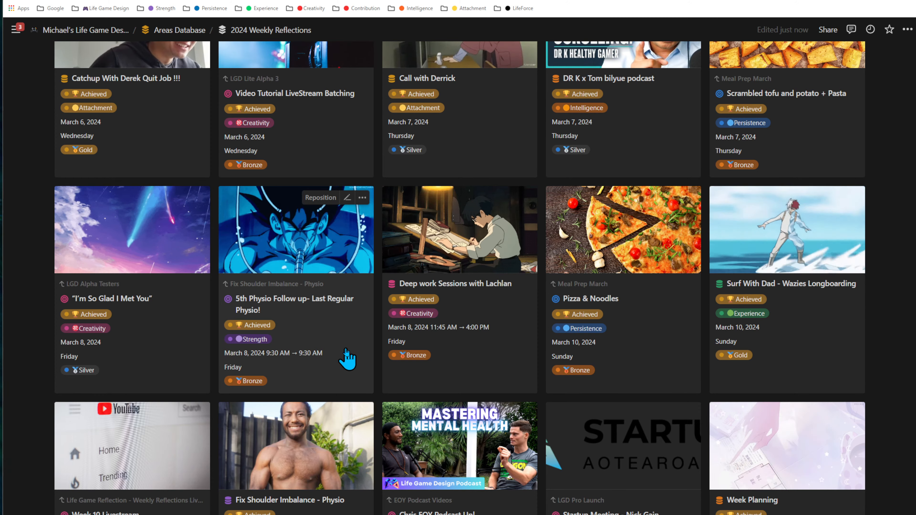
scroll(347, 357, "down", 1)
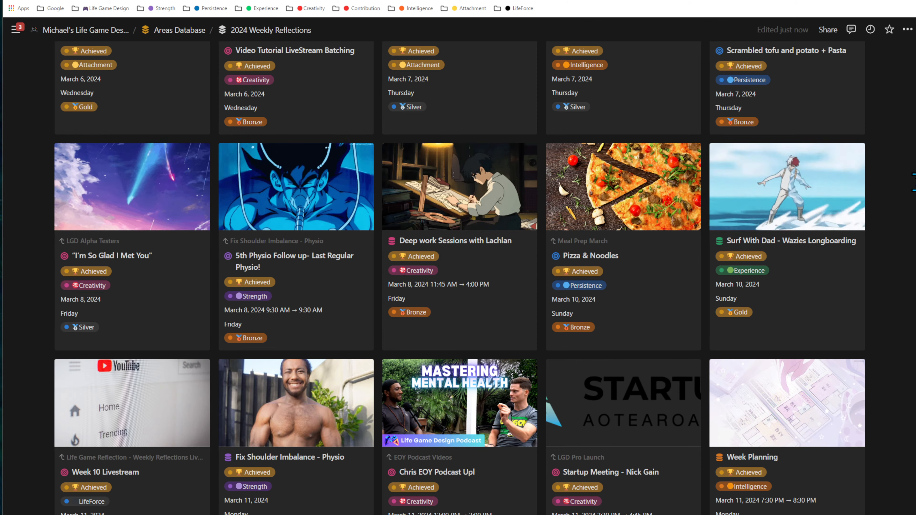
scroll(912, 182, "up", 1)
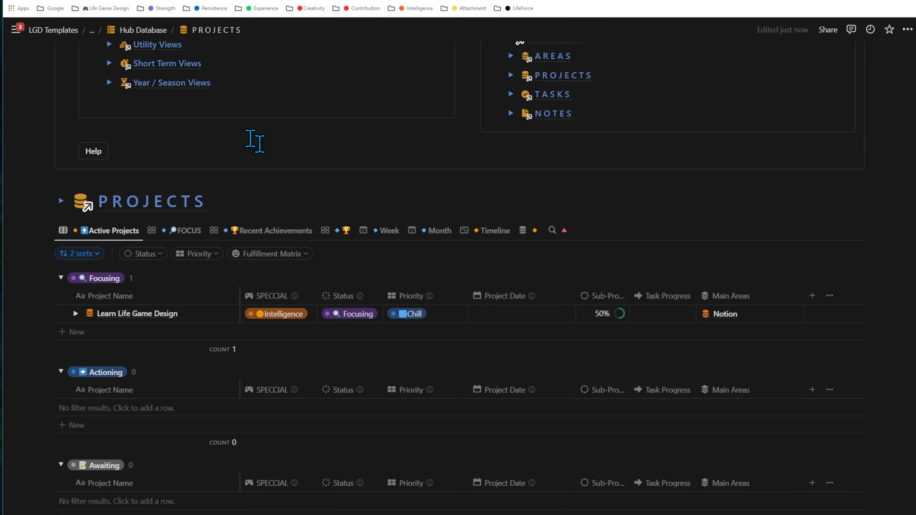
Step: Search the LGD Templates workspace for "vision board" and open the Vision Board Mini Game page
mouse_move(15, 39)
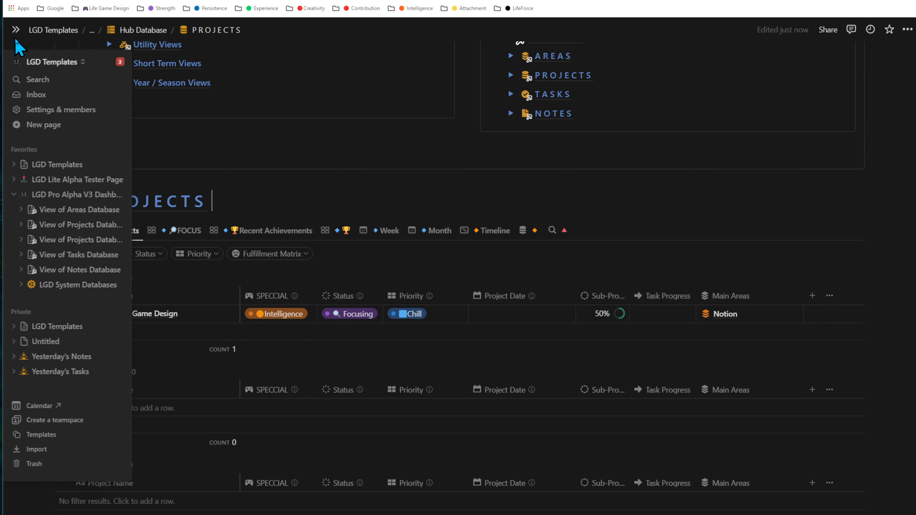
left_click(39, 82)
type("vision boar")
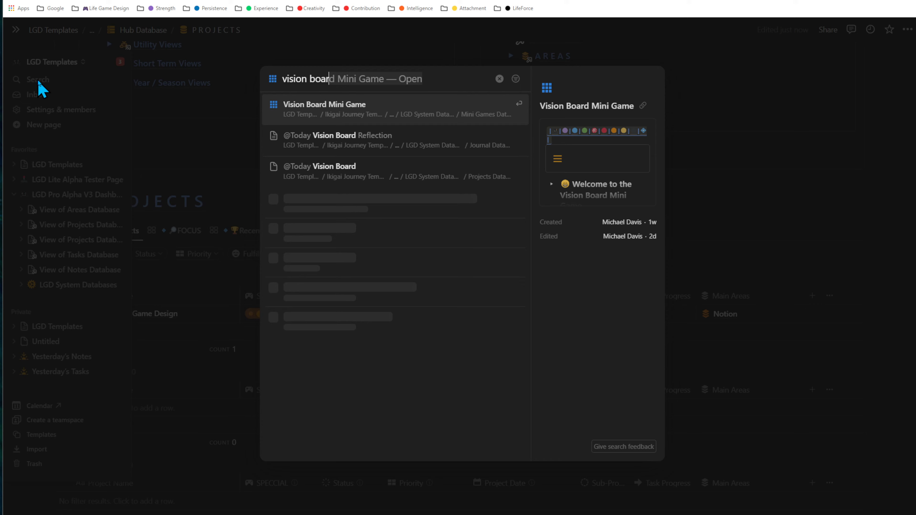
key("Return")
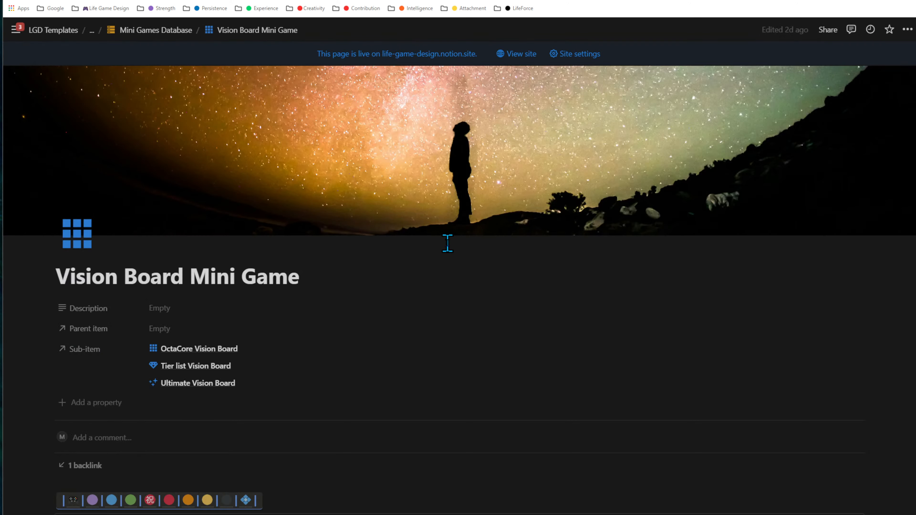
Step: Examine the Vision Board Mini Game's sections and its Tier list, OctaCore and Ultimate Vision Board game modes
scroll(465, 249, "down", 15)
scroll(475, 252, "down", 2)
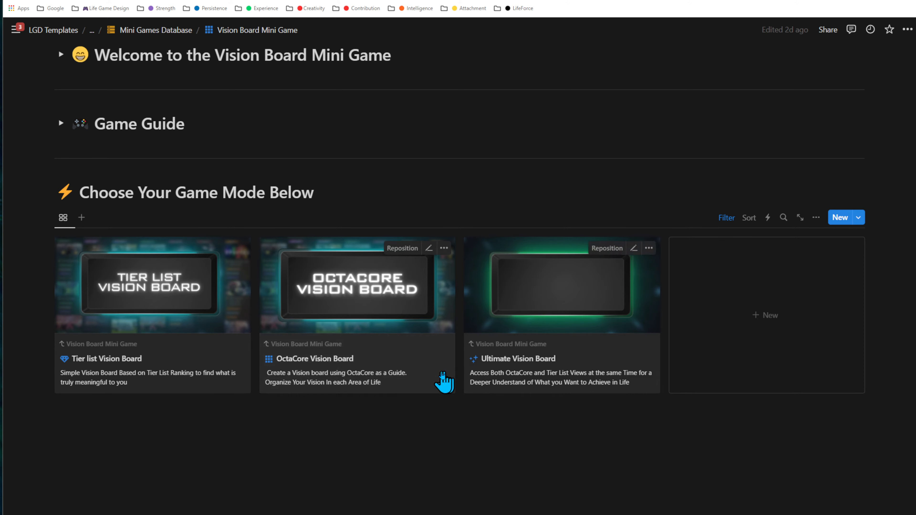
scroll(442, 383, "up", 6)
scroll(544, 364, "down", 2)
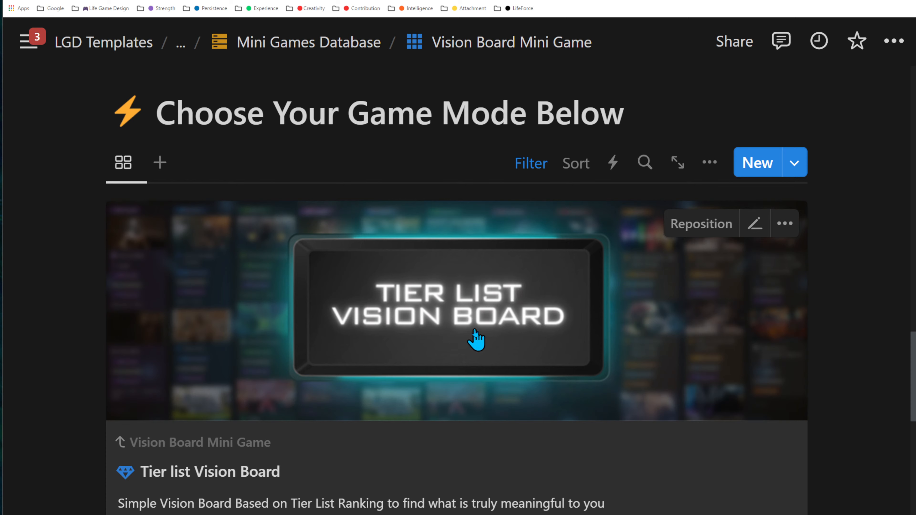
key("ctrl+minus")
key("ctrl+minus")
key("ctrl+minus")
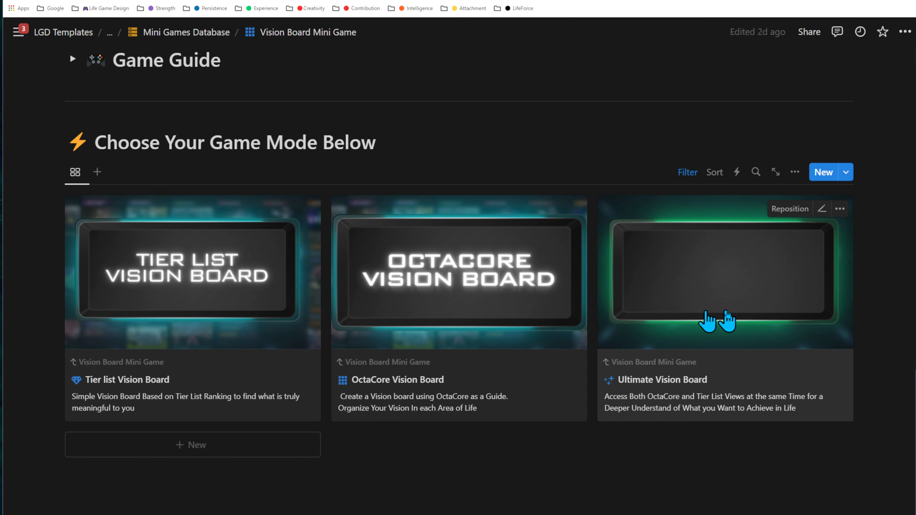
scroll(293, 312, "up", 10)
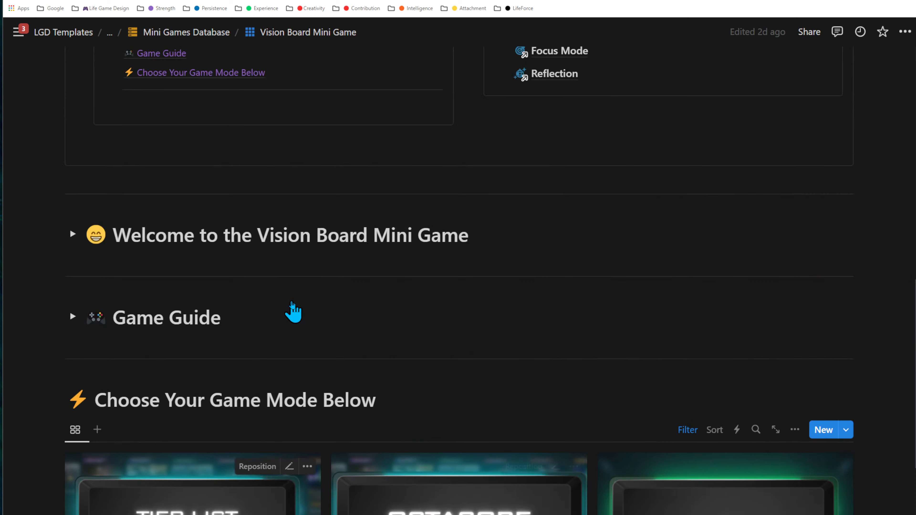
Step: Return to the 2024 Weekly Reflections page and view its Life Game Design logo image and banner at a larger size
key("ctrl+minus")
key("ctrl+minus")
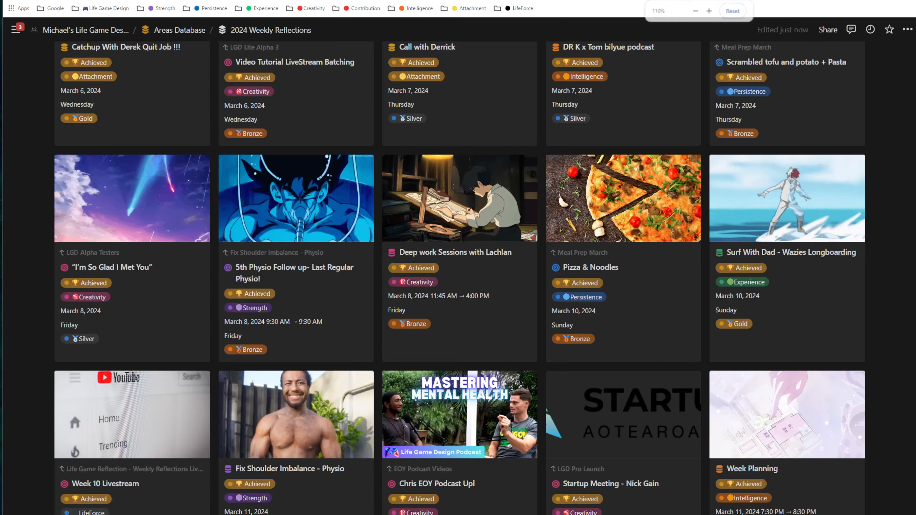
scroll(394, 345, "up", 20)
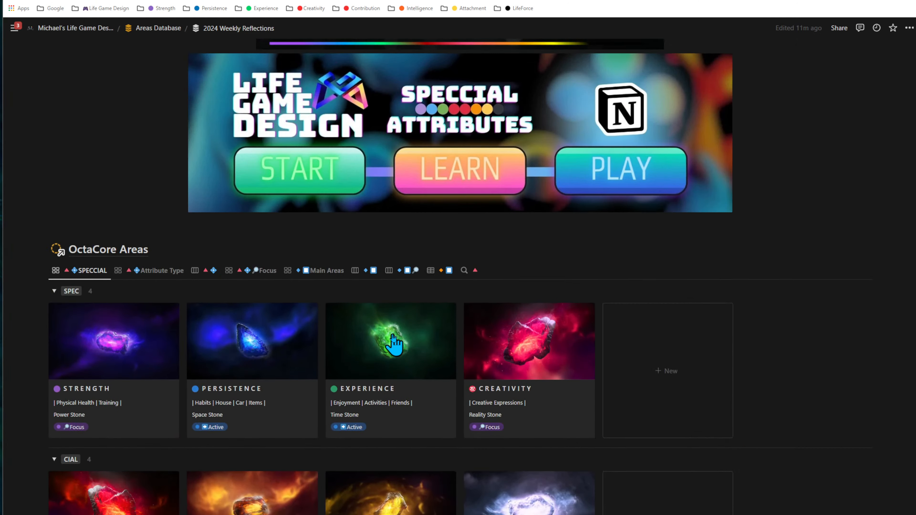
key("ctrl+plus")
key("ctrl+plus")
key("ctrl+plus")
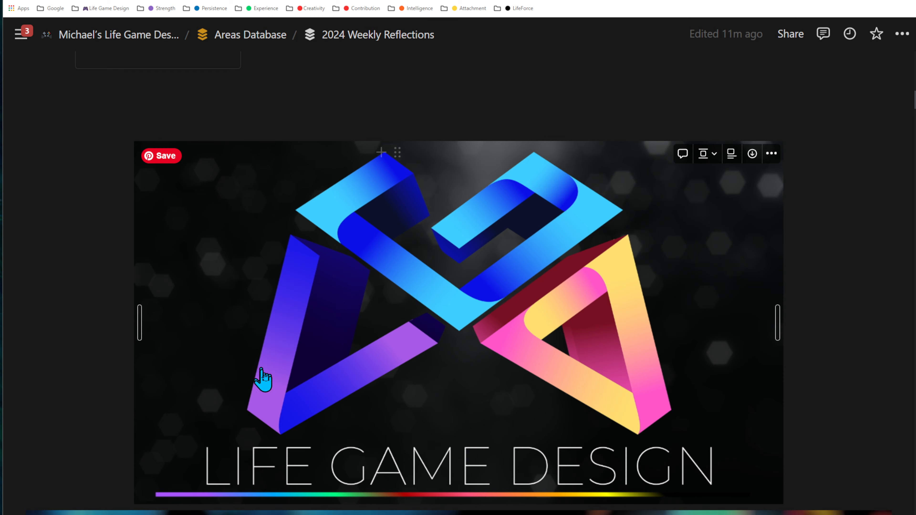
scroll(469, 328, "down", 2)
scroll(498, 269, "up", 1)
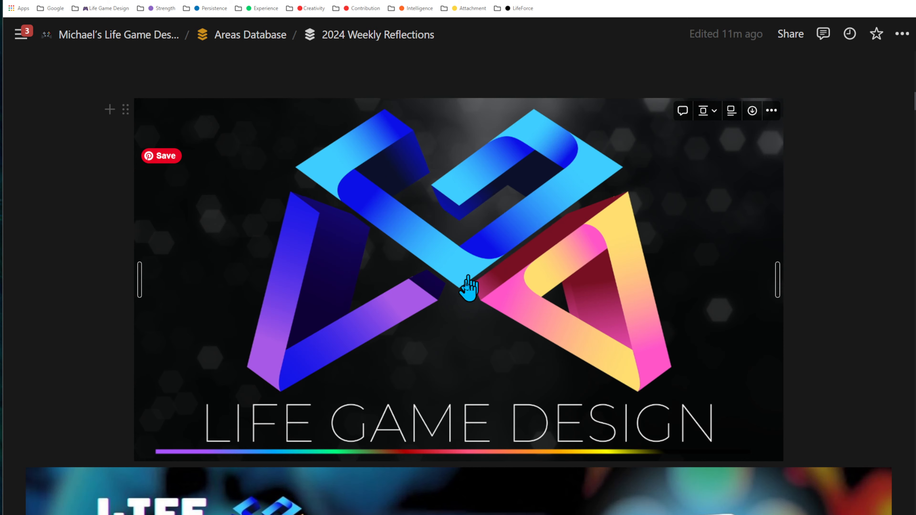
Step: Review the week's achieved projects, dated March 4 to March 11, once more with their life areas and medal ratings
key("ctrl+minus")
scroll(462, 313, "down", 5)
scroll(465, 314, "down", 20)
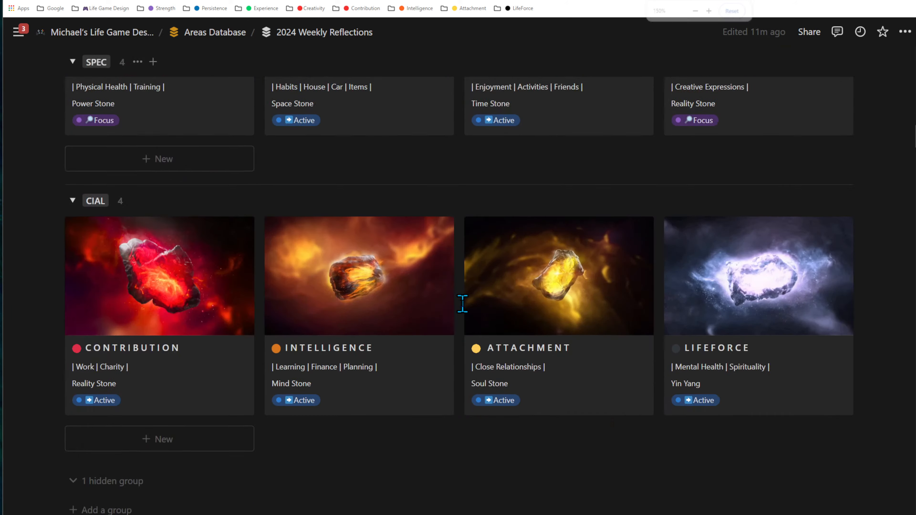
scroll(413, 298, "down", 7)
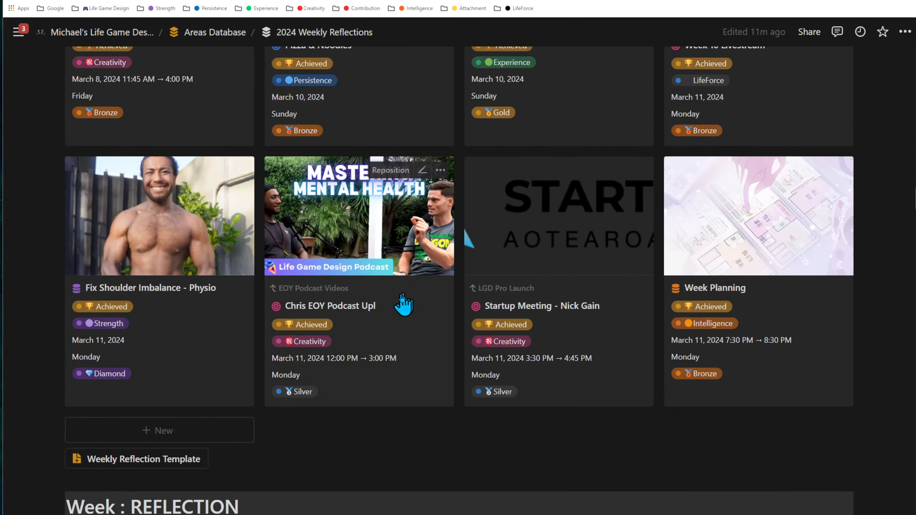
scroll(403, 303, "up", 5)
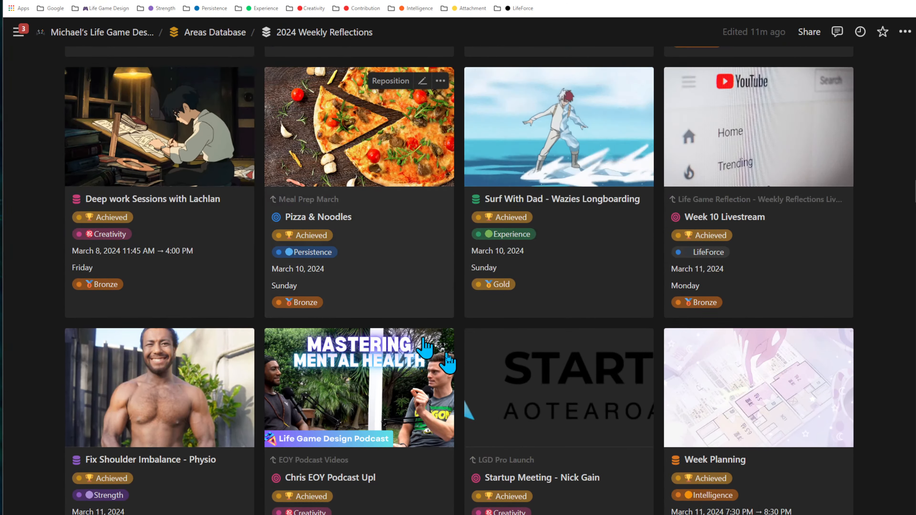
scroll(415, 299, "down", 10)
scroll(433, 314, "up", 20)
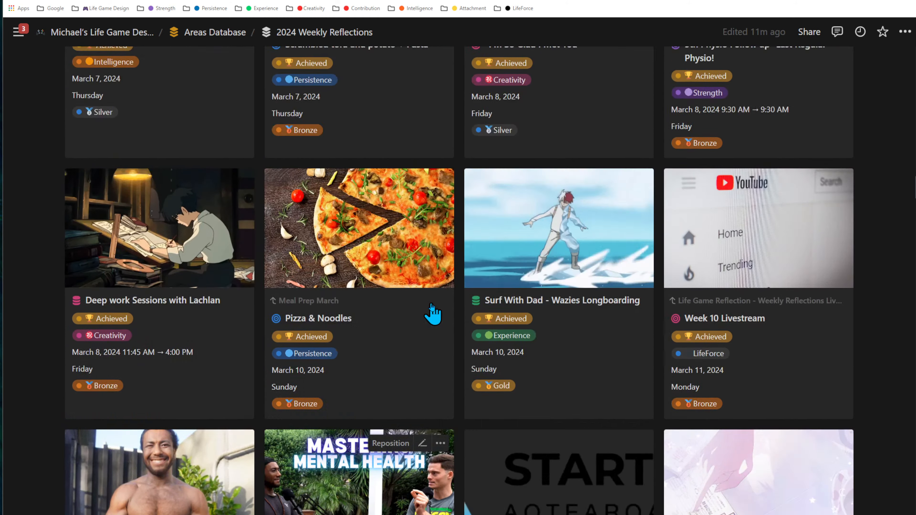
scroll(433, 312, "up", 5)
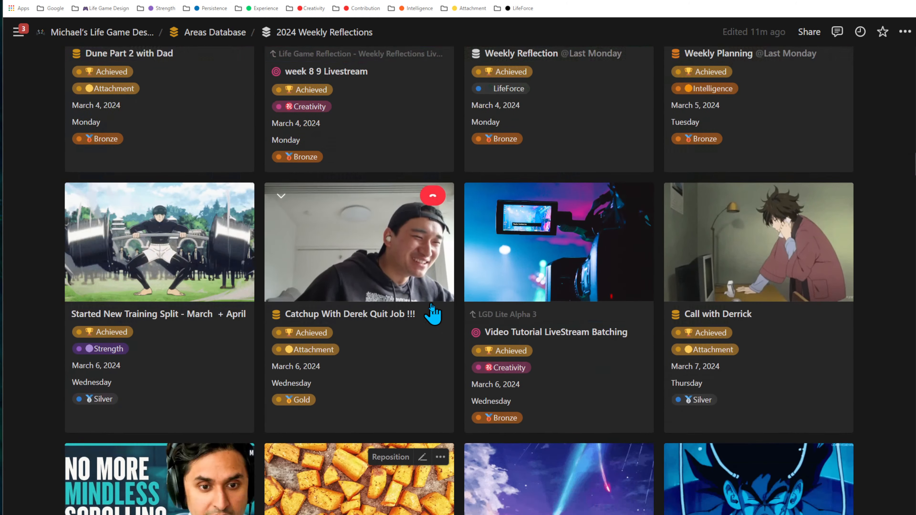
scroll(434, 313, "down", 7)
scroll(578, 307, "down", 5)
scroll(557, 345, "down", 10)
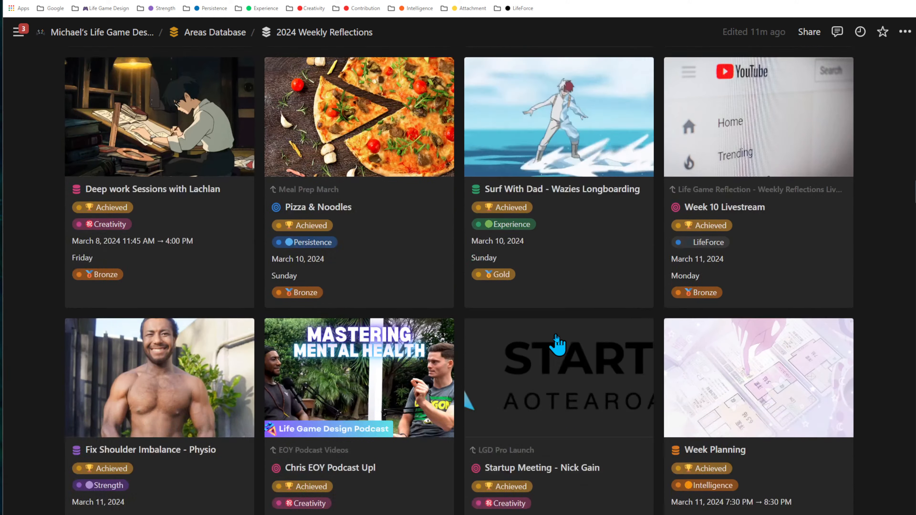
Step: Review the achieved project cards dated March 6 to March 11, comparing their life areas and medal ratings
key("ctrl+minus")
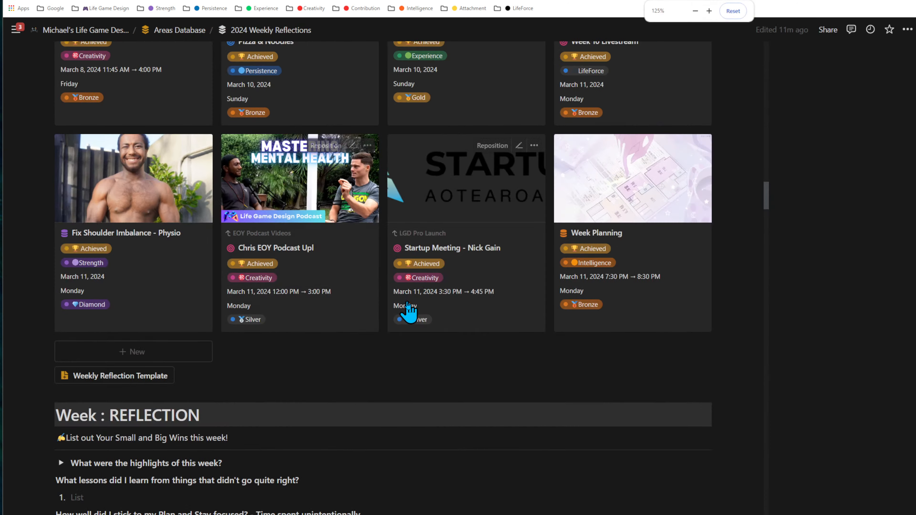
scroll(505, 345, "up", 5)
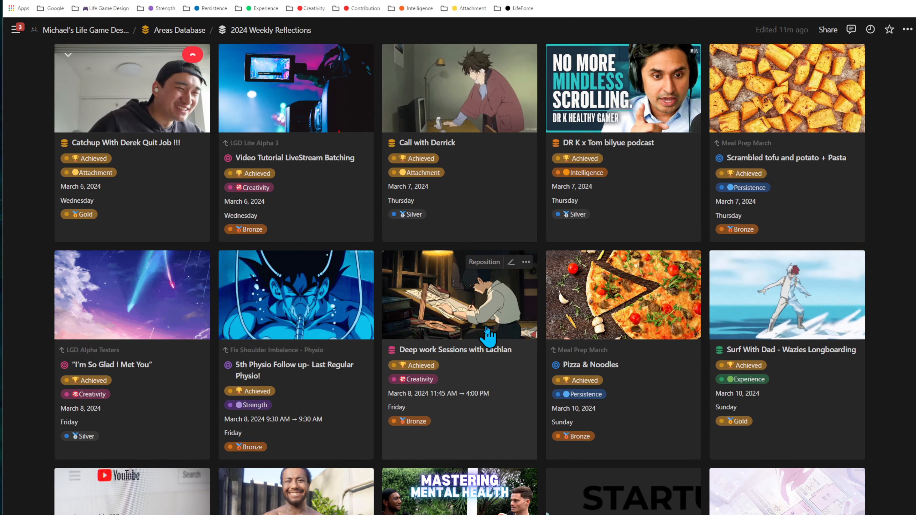
key("ctrl+plus")
scroll(486, 327, "down", 4)
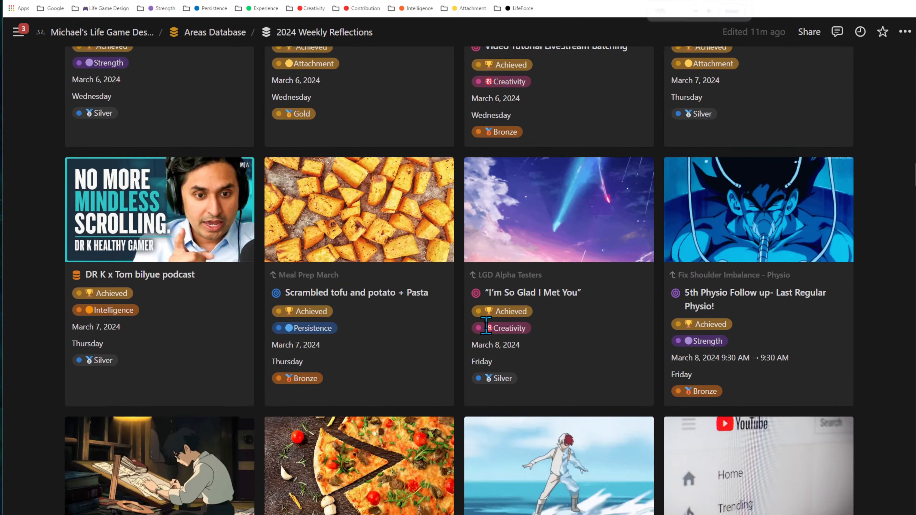
scroll(489, 327, "down", 4)
scroll(510, 334, "up", 2)
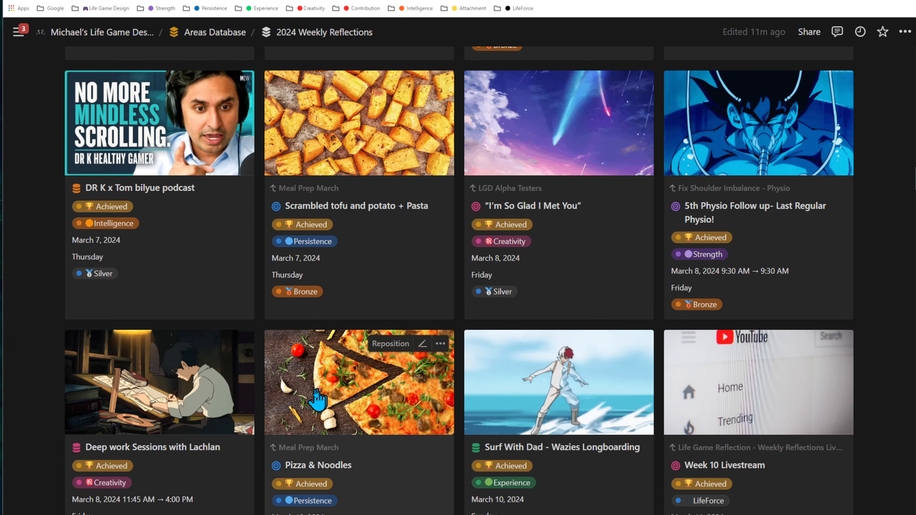
scroll(541, 307, "down", 3)
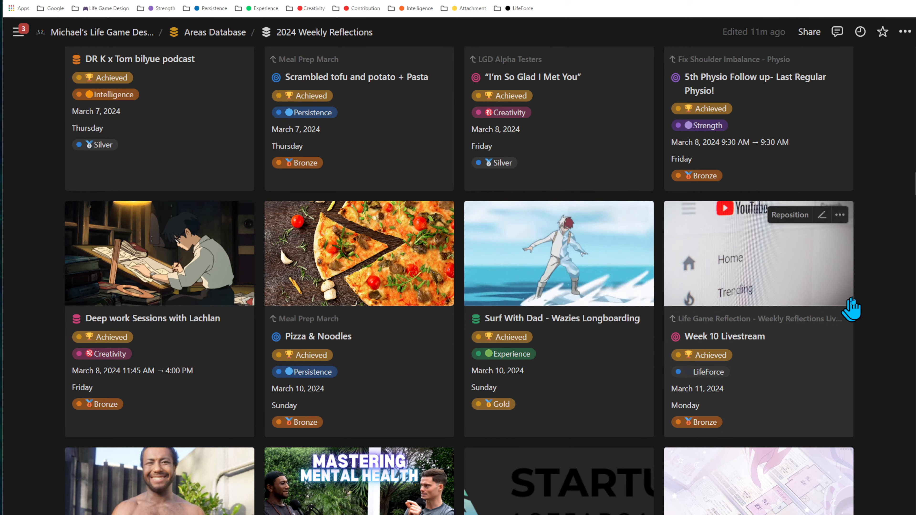
scroll(715, 300, "down", 1)
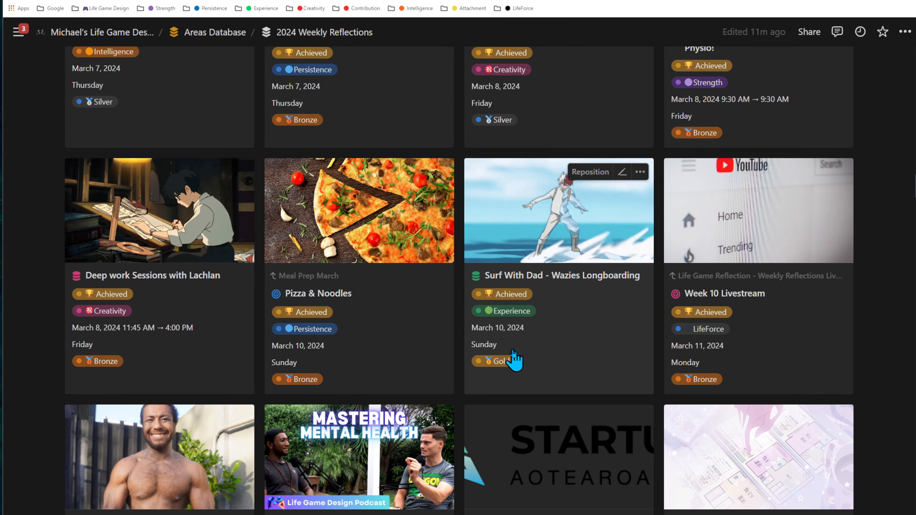
scroll(353, 404, "down", 4)
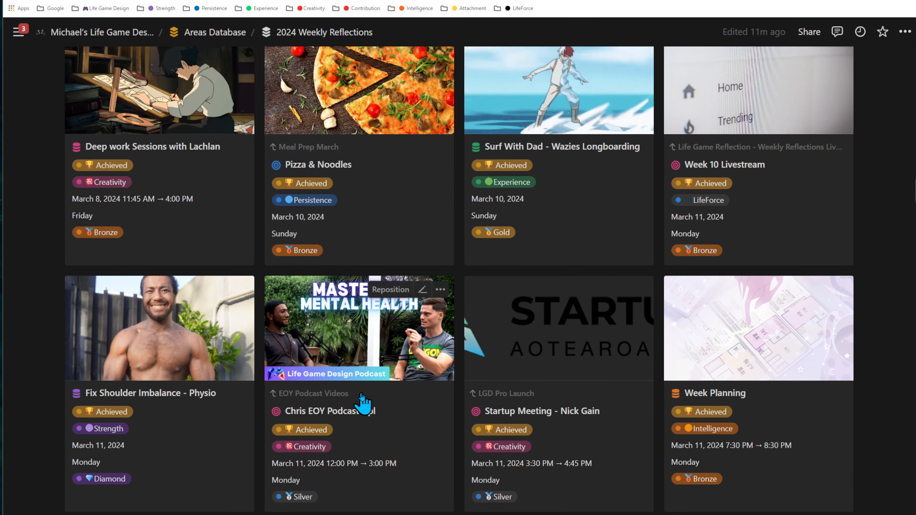
scroll(361, 403, "down", 4)
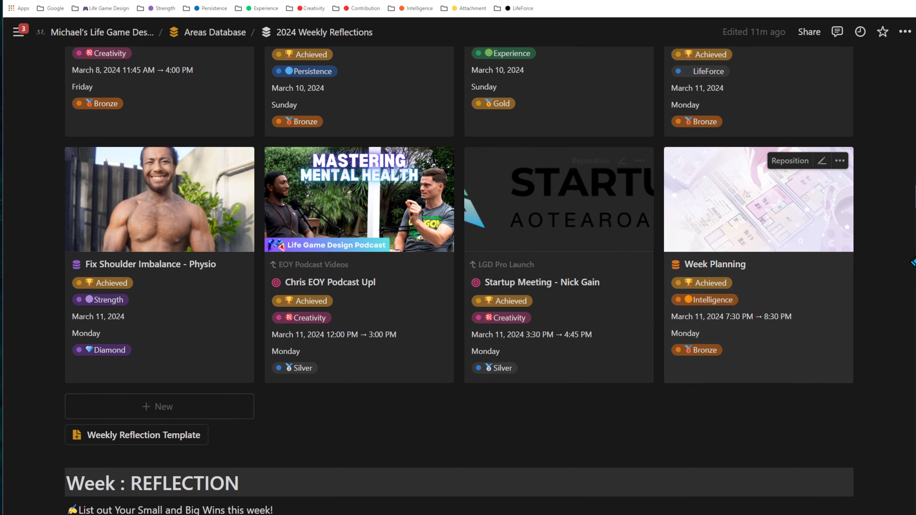
Step: Read the Week : REFLECTION section's prompts on small and big wins, highlights, lessons, focus and inspiration
scroll(771, 344, "down", 5)
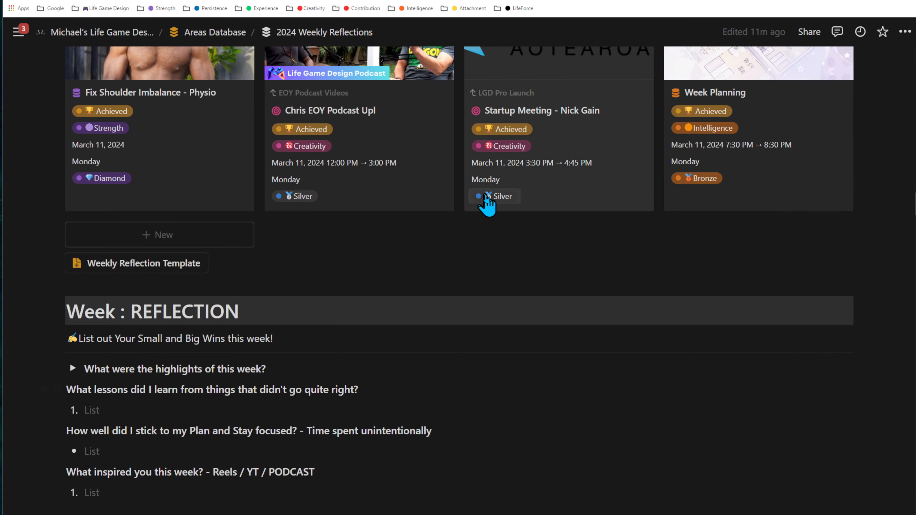
scroll(411, 307, "down", 2)
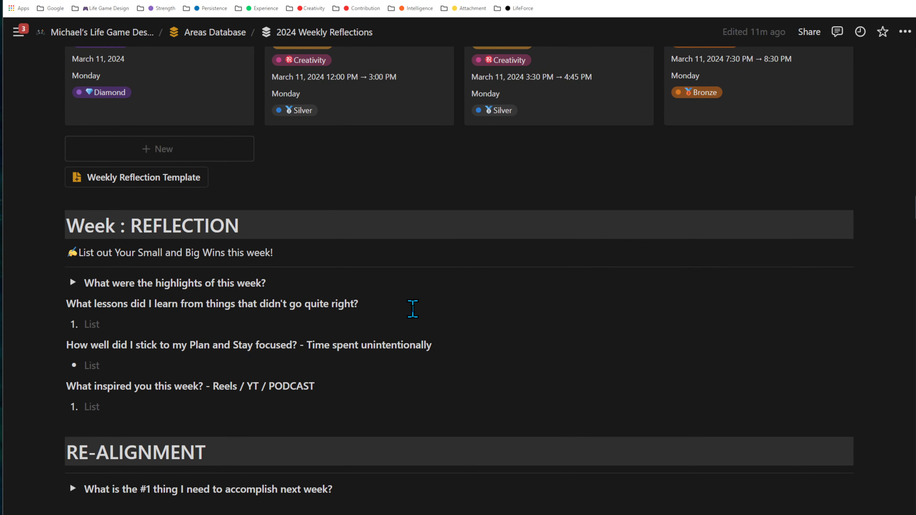
scroll(231, 304, "down", 3)
scroll(288, 285, "up", 3)
scroll(258, 350, "up", 3)
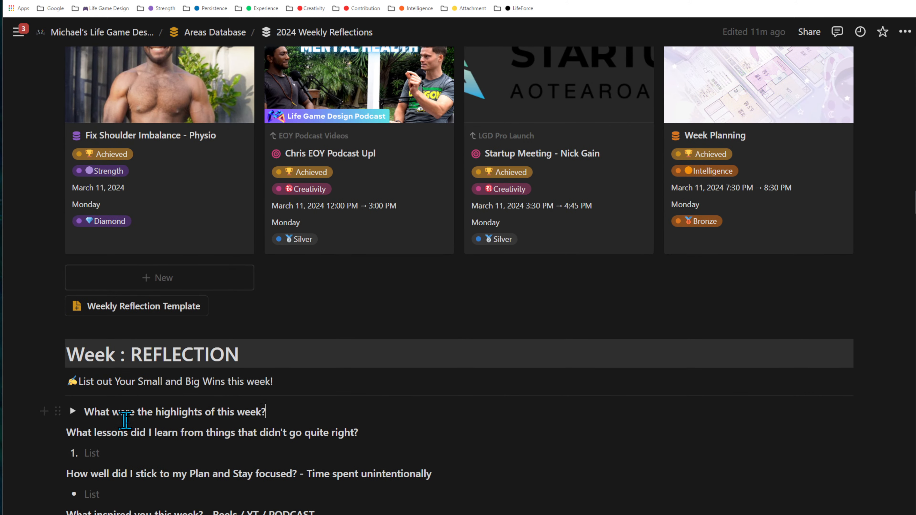
scroll(125, 420, "down", 2)
triple_click(96, 294)
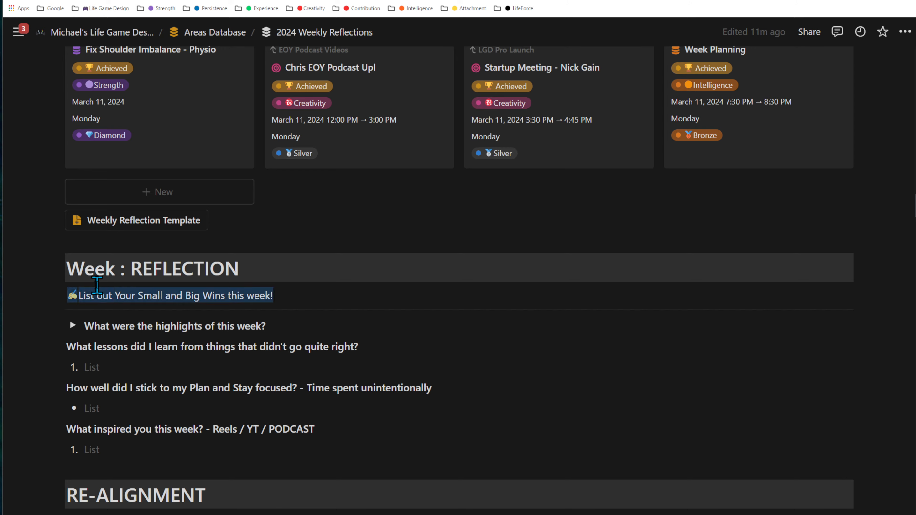
left_click(96, 291)
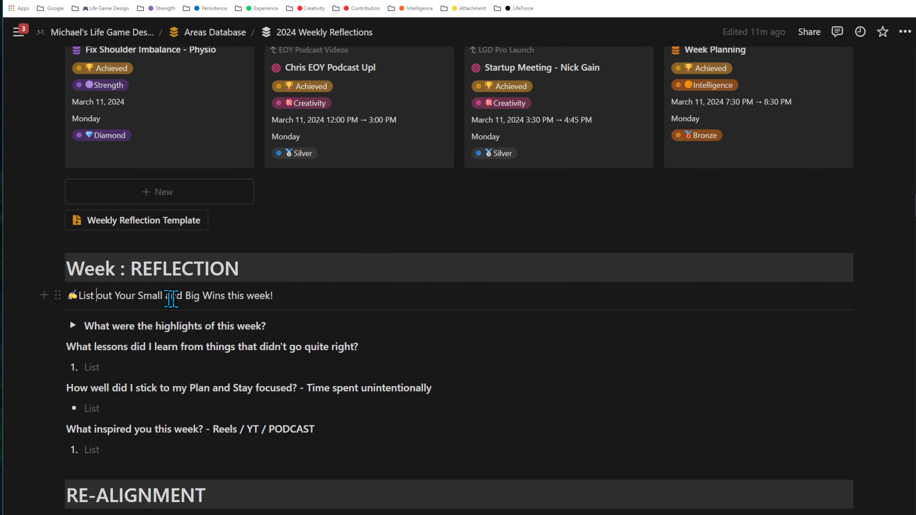
Step: Go back through the week's project cards, from Dune Part 2 with Dad to Week Planning, to identify small and big wins
scroll(246, 314, "up", 13)
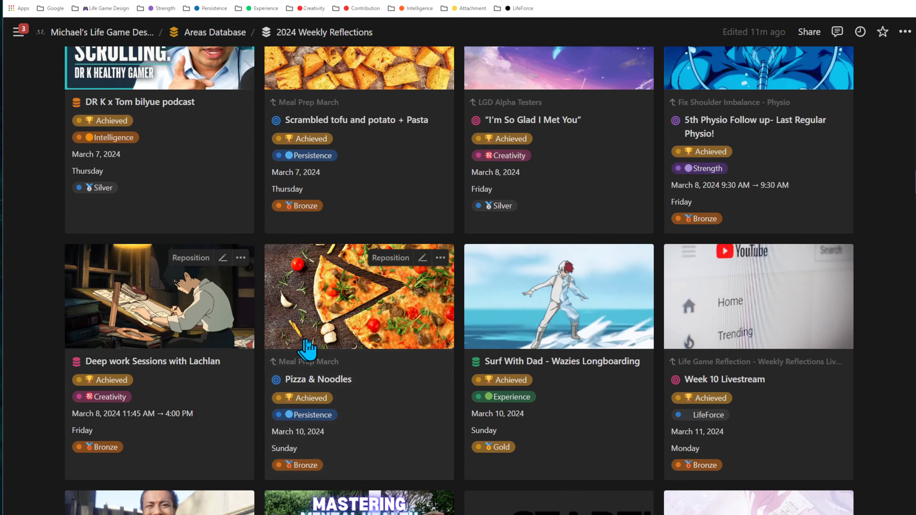
scroll(307, 349, "up", 12)
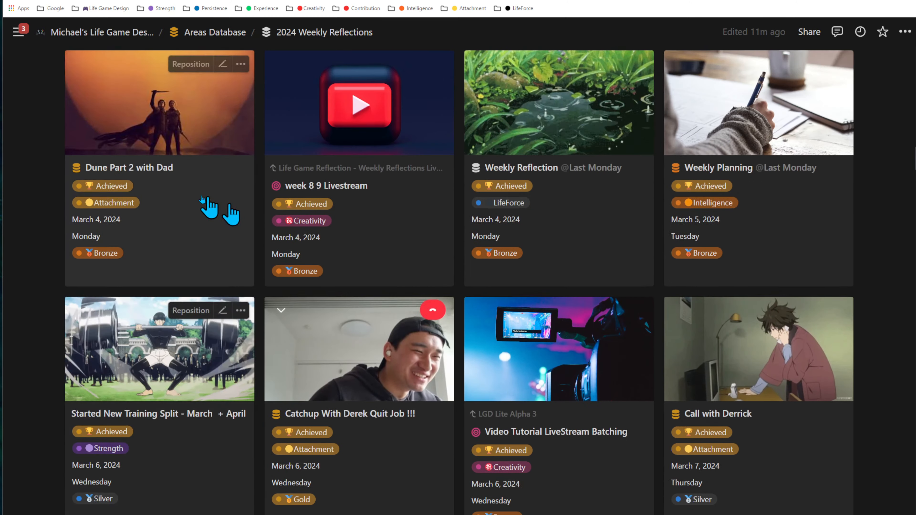
scroll(446, 293, "up", 5)
scroll(678, 379, "down", 9)
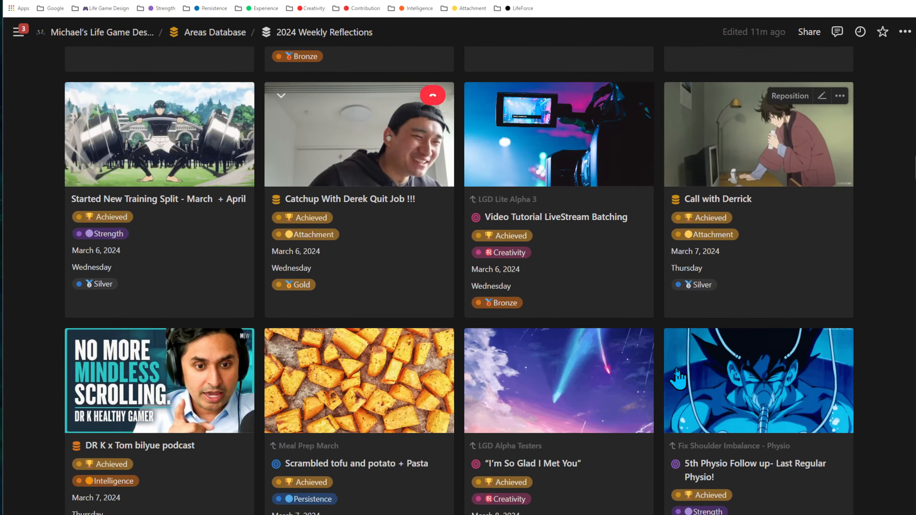
scroll(537, 379, "down", 8)
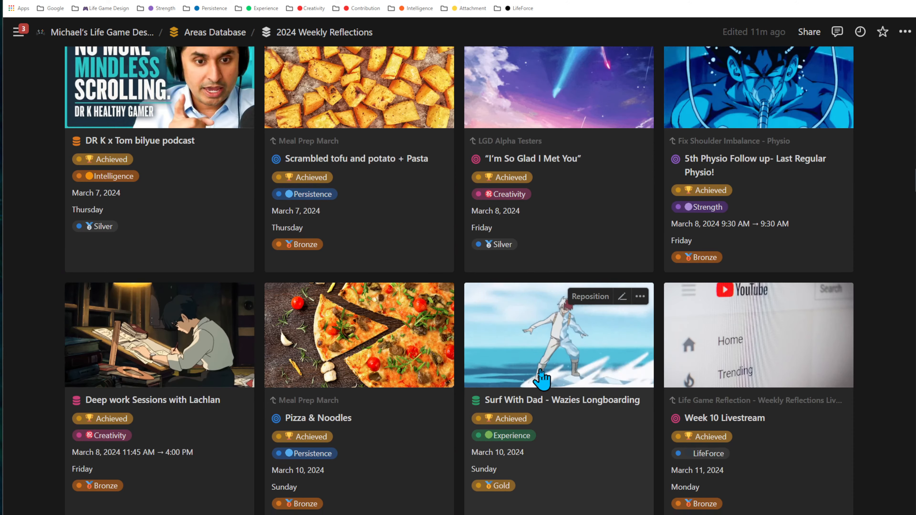
scroll(542, 377, "down", 15)
scroll(556, 273, "up", 8)
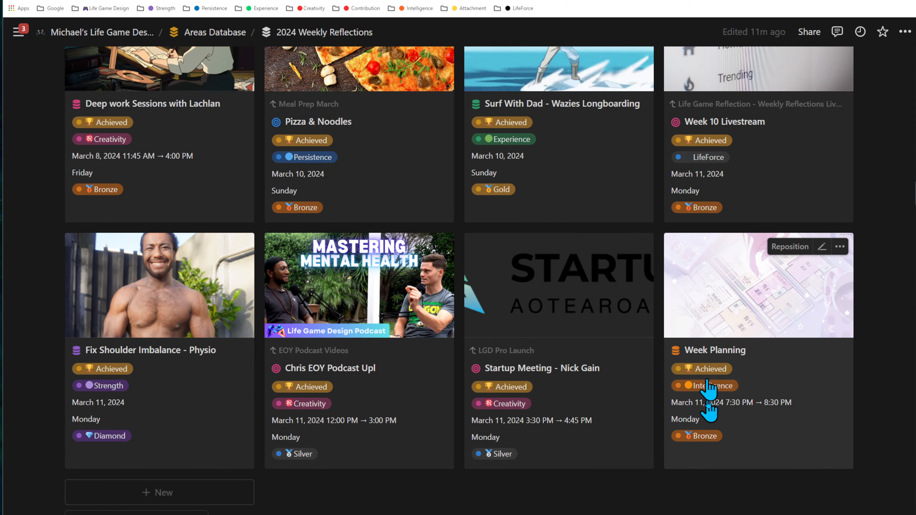
Step: Expand the week's highlights question, examine its projects grouped by Diamond, Gold, Silver and Bronze tier, and collapse it again
scroll(487, 343, "down", 12)
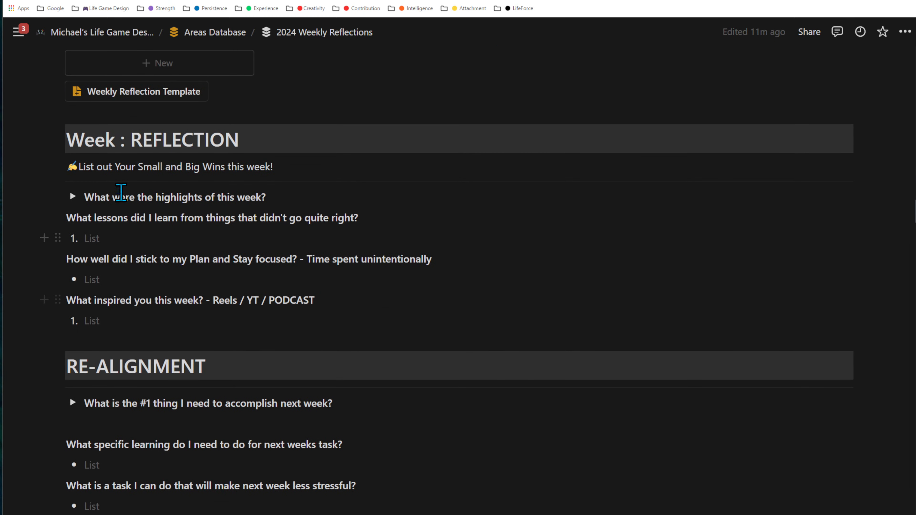
left_click(72, 197)
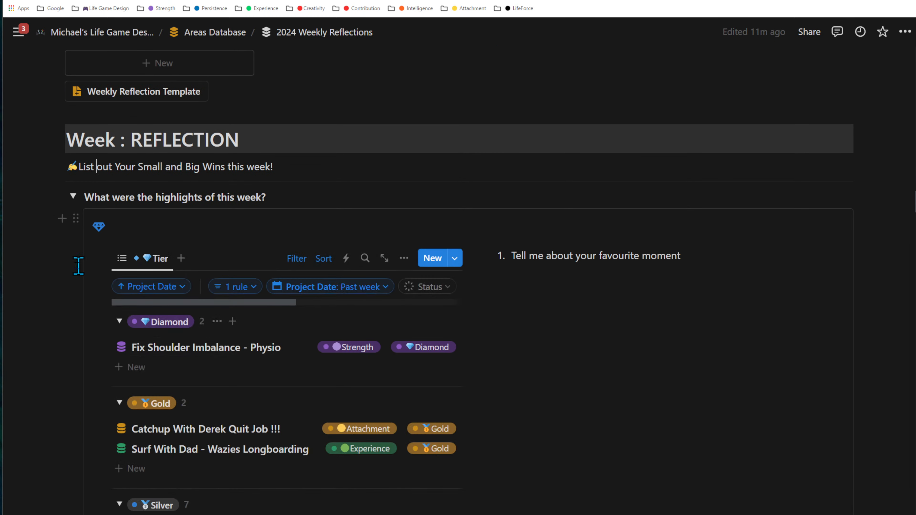
scroll(315, 289, "down", 4)
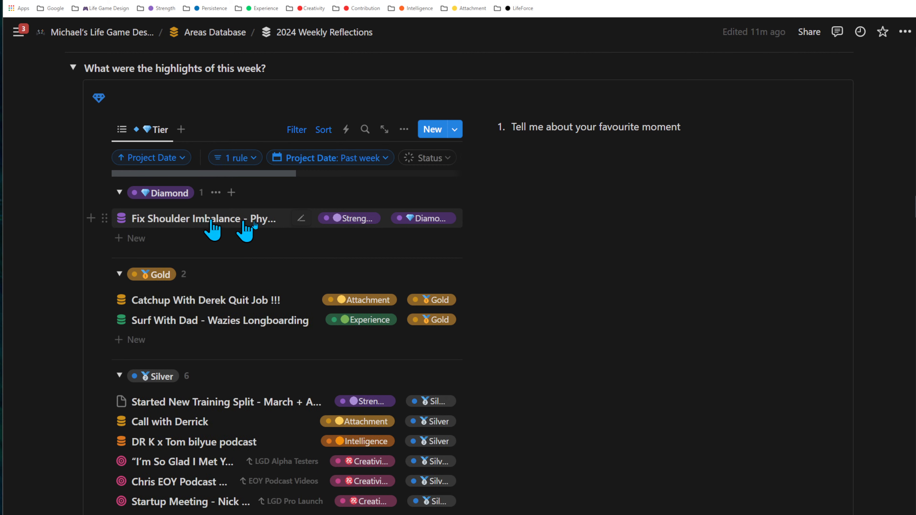
left_click(543, 151)
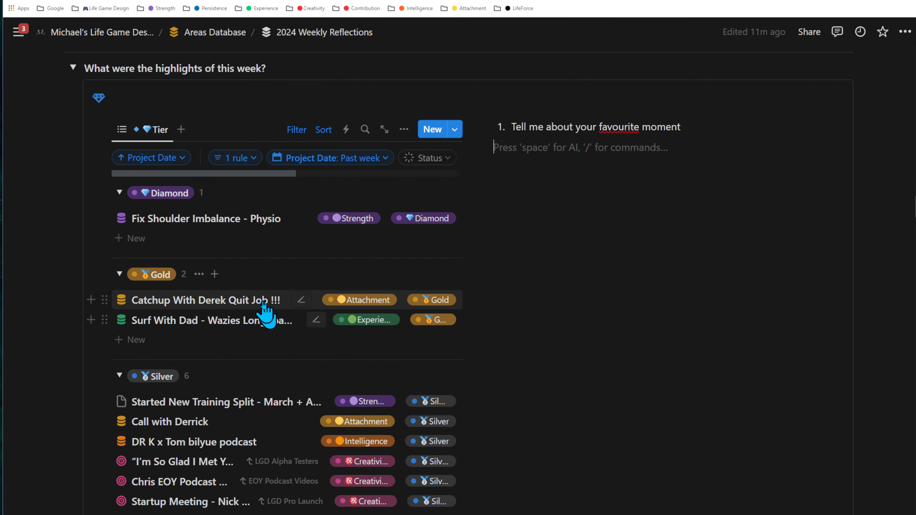
scroll(258, 339, "down", 4)
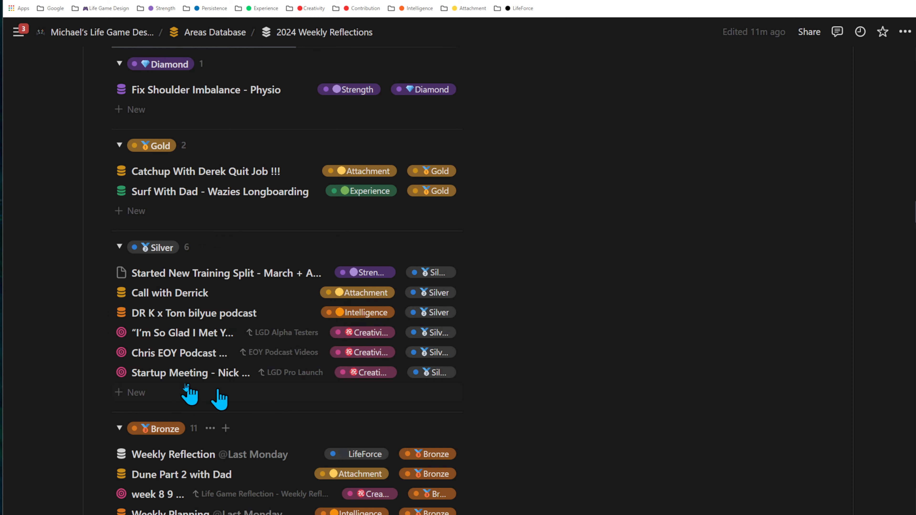
scroll(179, 343, "down", 10)
scroll(179, 343, "down", 5)
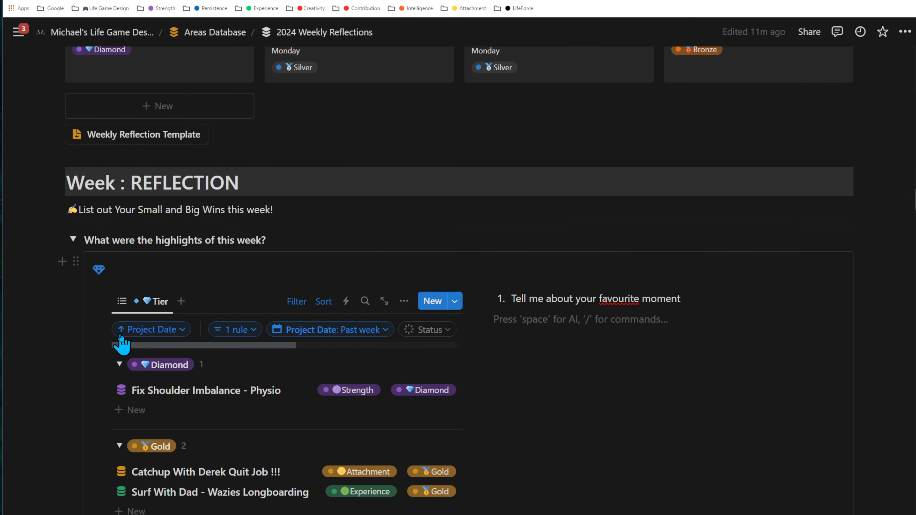
left_click(119, 365)
left_click(74, 239)
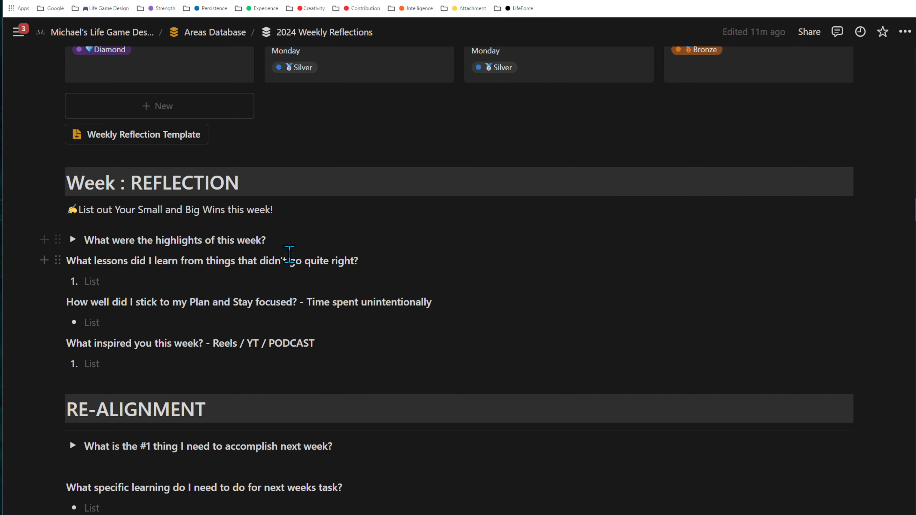
Step: Start voice dictation in the first list item under the question about lessons learned from things that didn't go quite right
left_click(119, 281)
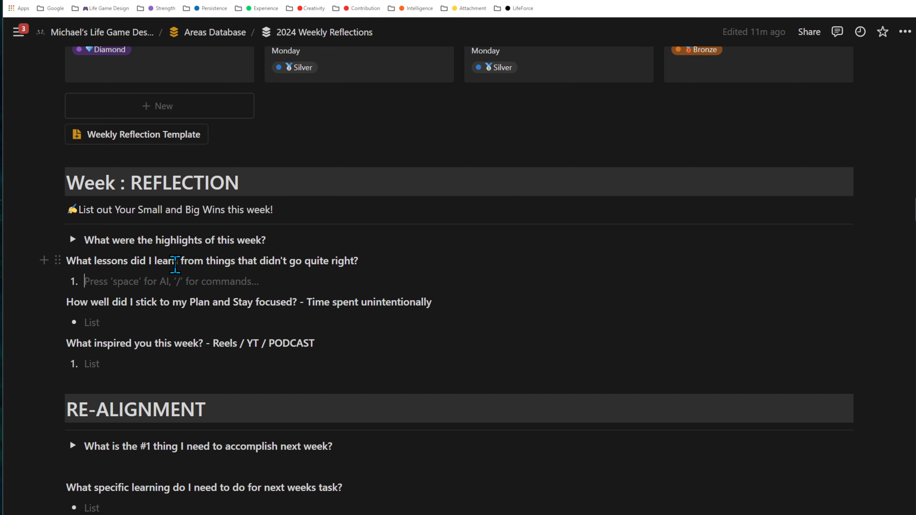
key("super+h")
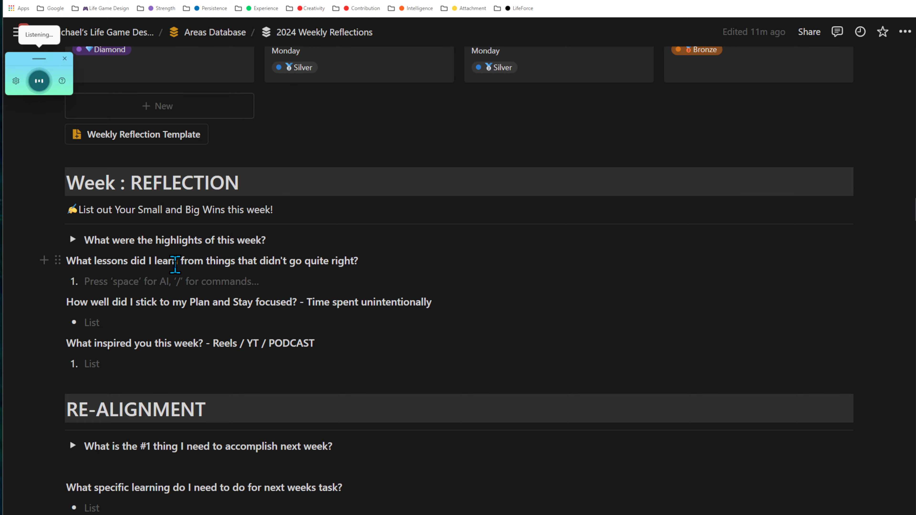